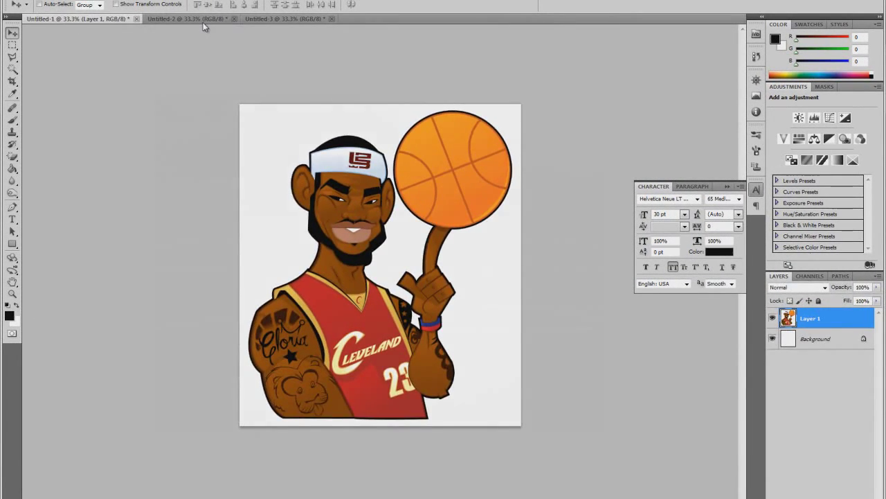
# Step: Float the basketball court document in its own window and copy the cartoon player's layer onto the court image
pyautogui.click(228, 37)
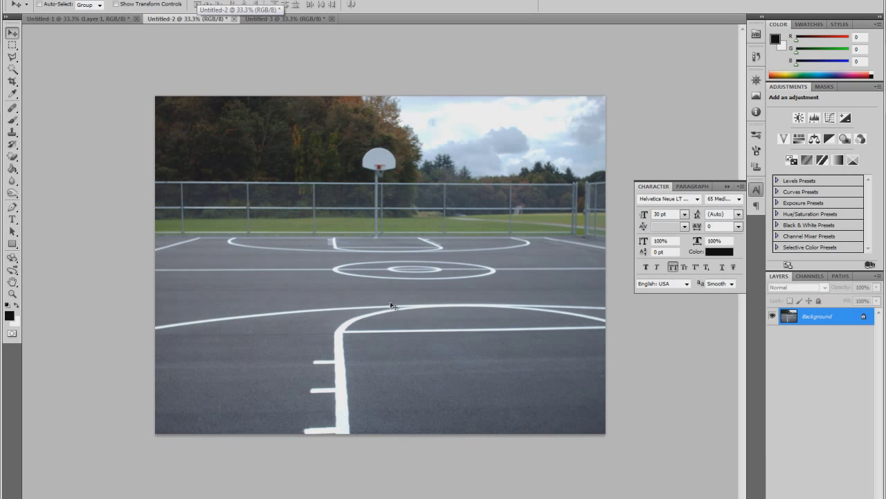
pyautogui.click(98, 19)
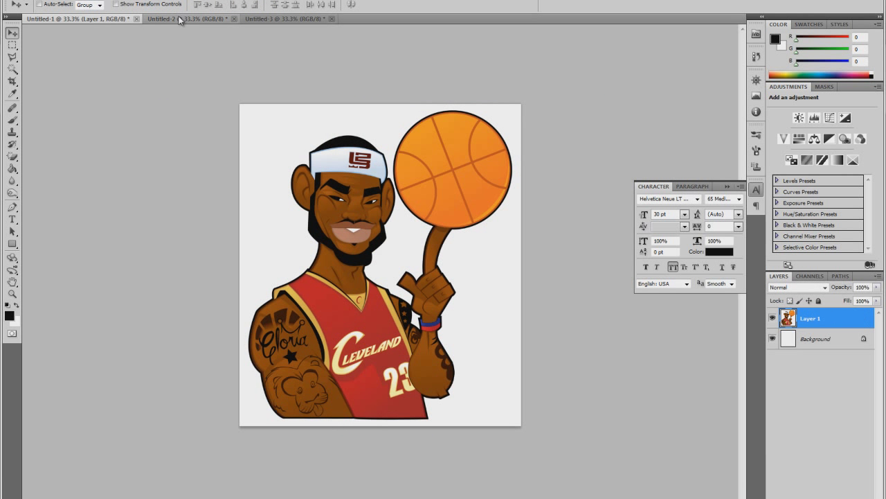
pyautogui.click(180, 18)
pyautogui.moveTo(180, 18); pyautogui.dragTo(89, 91)
pyautogui.click(358, 43)
pyautogui.click(649, 487)
pyautogui.moveTo(817, 319); pyautogui.dragTo(371, 212)
pyautogui.moveTo(433, 107); pyautogui.dragTo(392, 118)
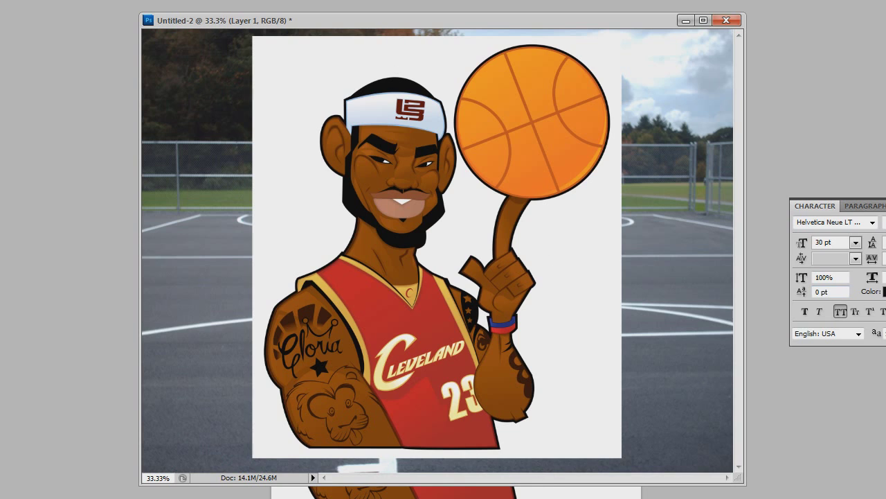
# Step: Remove the copied cartoon from the court image, dock the court document among the open documents and return to the cartoon document
pyautogui.click(885, 498)
pyautogui.click(488, 201)
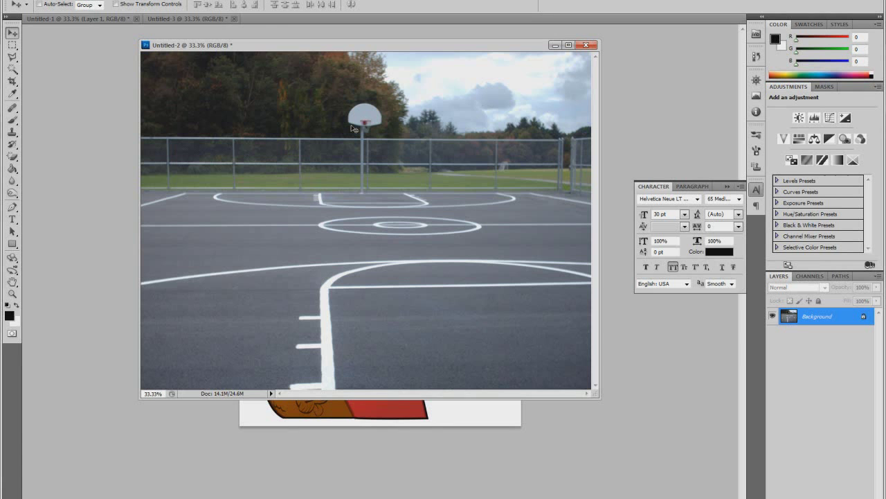
pyautogui.moveTo(274, 48); pyautogui.dragTo(391, 26)
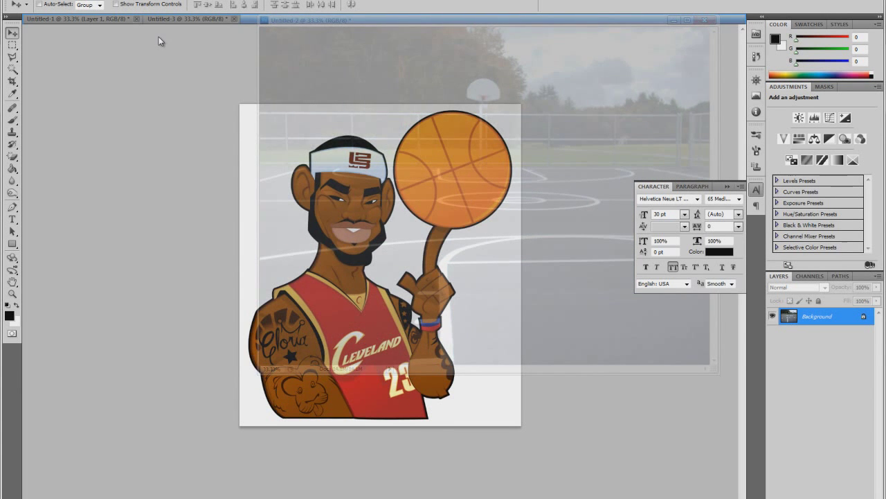
pyautogui.moveTo(158, 38); pyautogui.dragTo(159, 39)
pyautogui.click(104, 19)
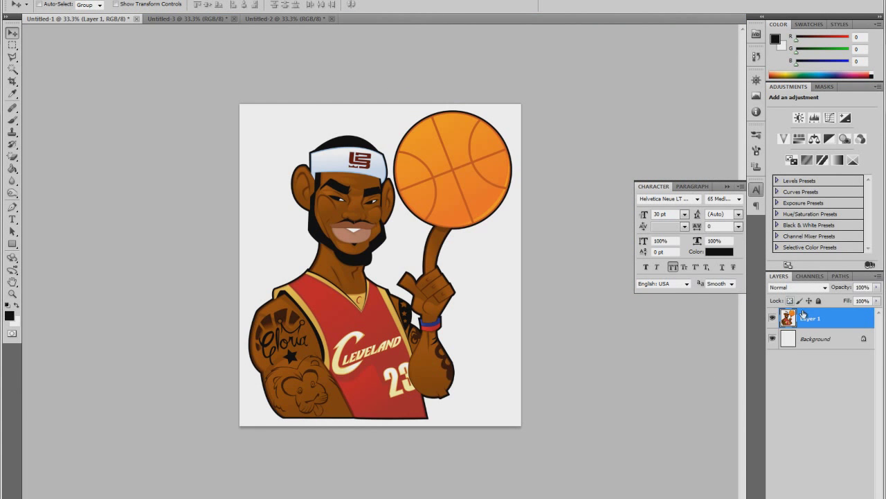
# Step: Flatten the cartoon document and remove its white background with the Magic Eraser at tolerance 32
pyautogui.rightClick(803, 315)
pyautogui.click(786, 305)
pyautogui.moveTo(12, 157); pyautogui.dragTo(68, 179)
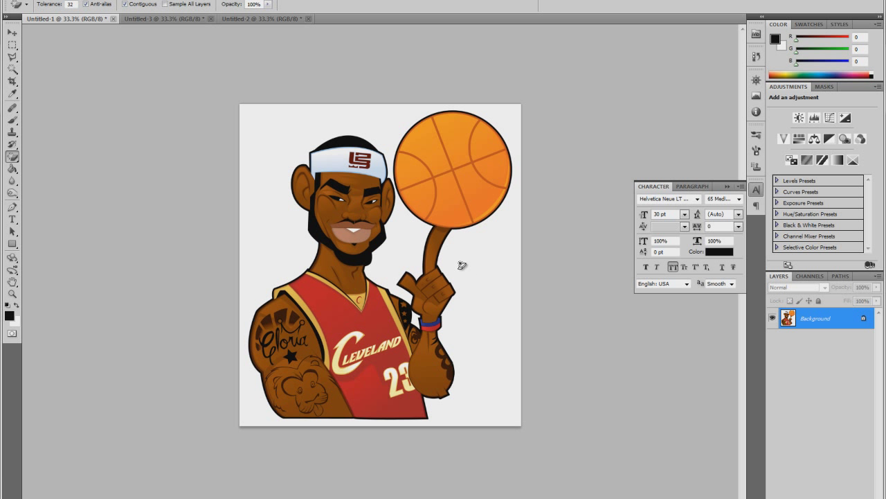
pyautogui.click(452, 268)
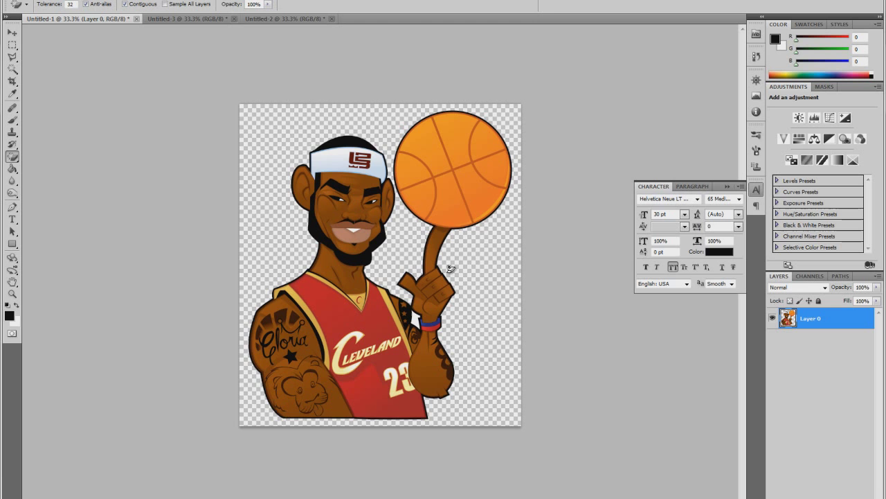
# Step: Float the cartoon document, copy its background-free layer onto the court image and move the floating window clear of the court
pyautogui.moveTo(73, 20); pyautogui.dragTo(259, 178)
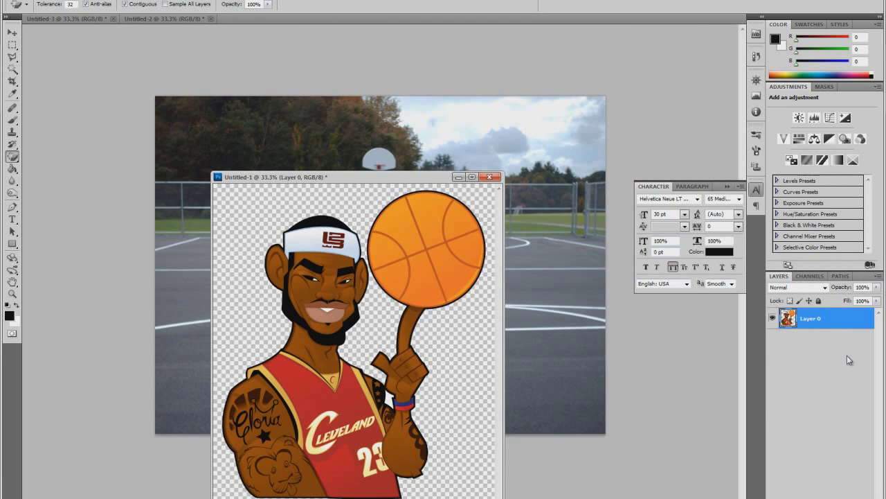
pyautogui.moveTo(826, 322); pyautogui.dragTo(493, 177)
pyautogui.moveTo(389, 179); pyautogui.dragTo(245, 455)
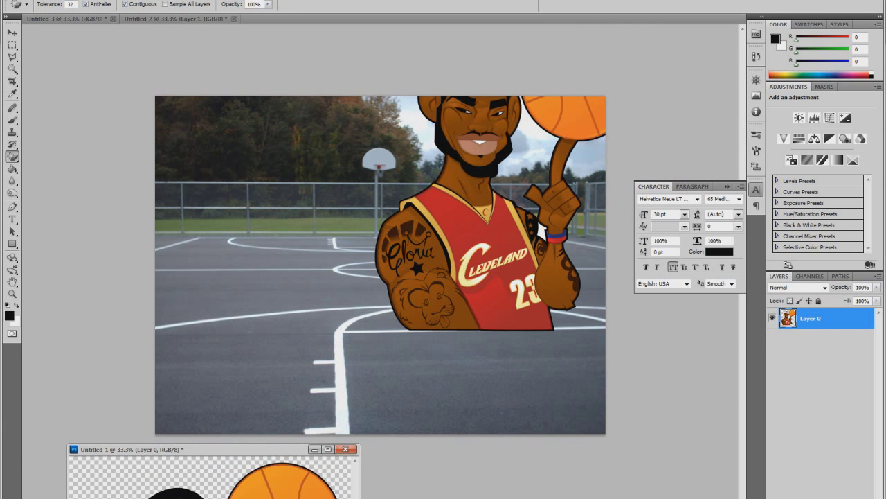
# Step: Move the cartoon player into the lower-left corner of the court image
pyautogui.click(12, 33)
pyautogui.click(412, 256)
pyautogui.moveTo(516, 223); pyautogui.dragTo(302, 328)
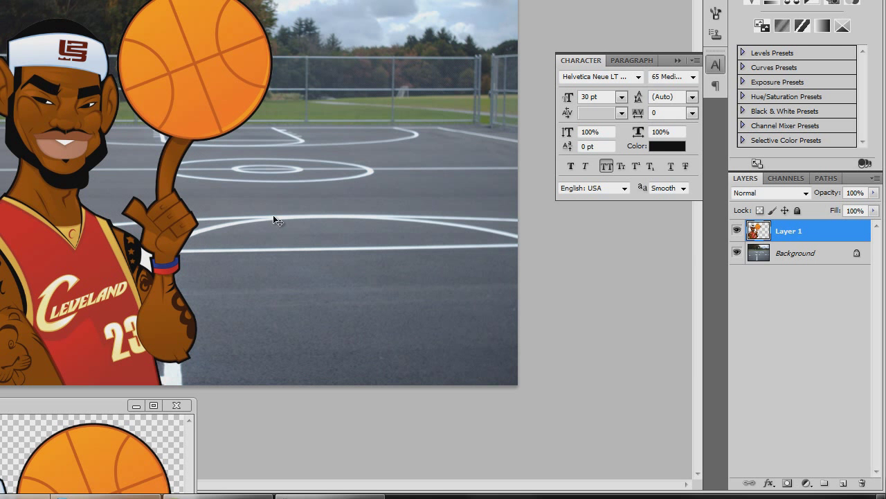
# Step: Delete the cartoon layer from the court image and dock the floating cartoon document among the open documents
pyautogui.rightClick(787, 239)
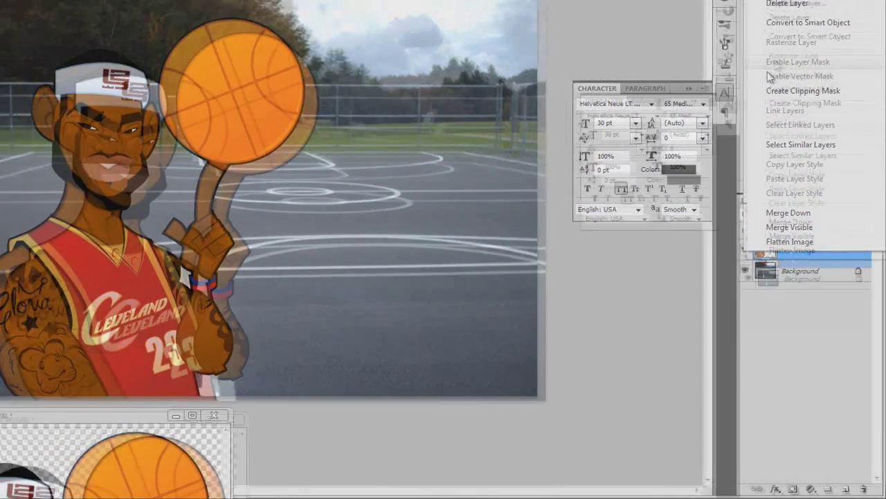
pyautogui.click(786, 4)
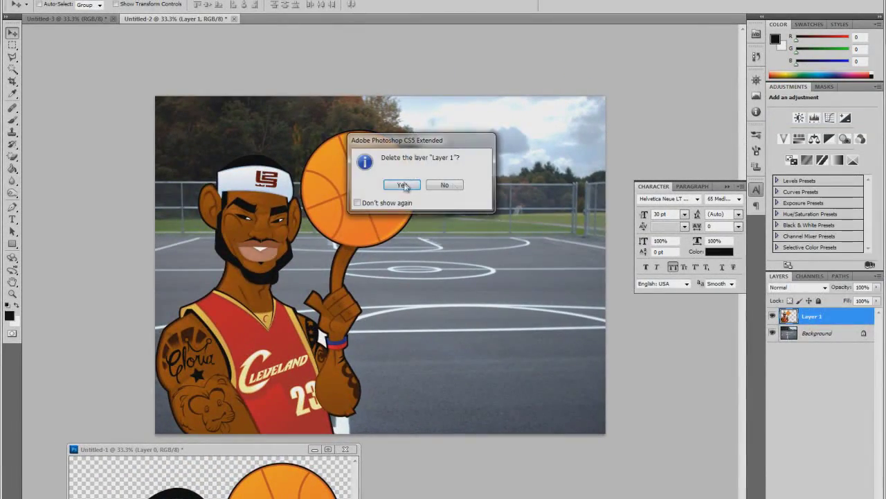
pyautogui.click(402, 185)
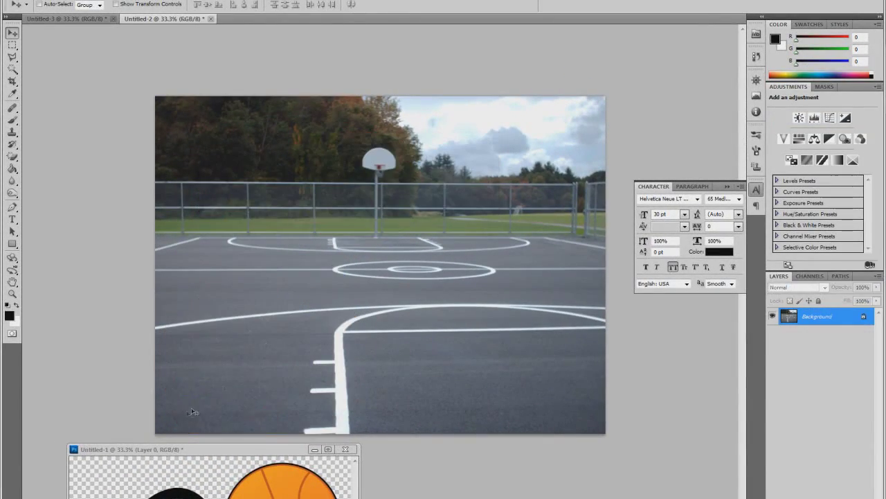
pyautogui.moveTo(173, 449); pyautogui.dragTo(355, 21)
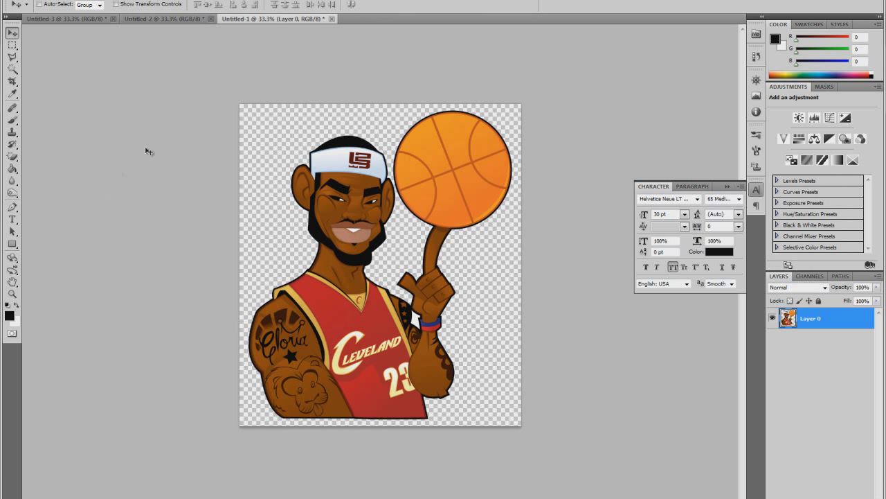
# Step: Try erasing the dark background of the basketball player photo with the Magic Eraser at tolerance 32, and undo the erase
pyautogui.click(133, 20)
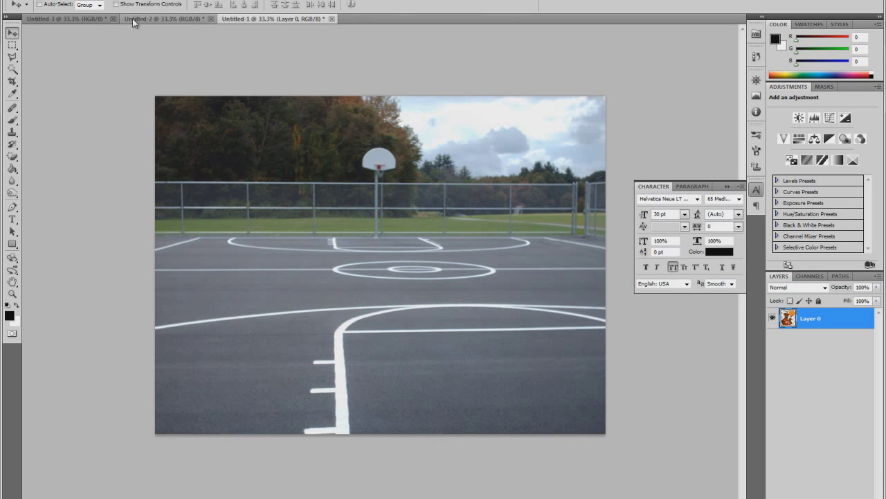
pyautogui.click(81, 19)
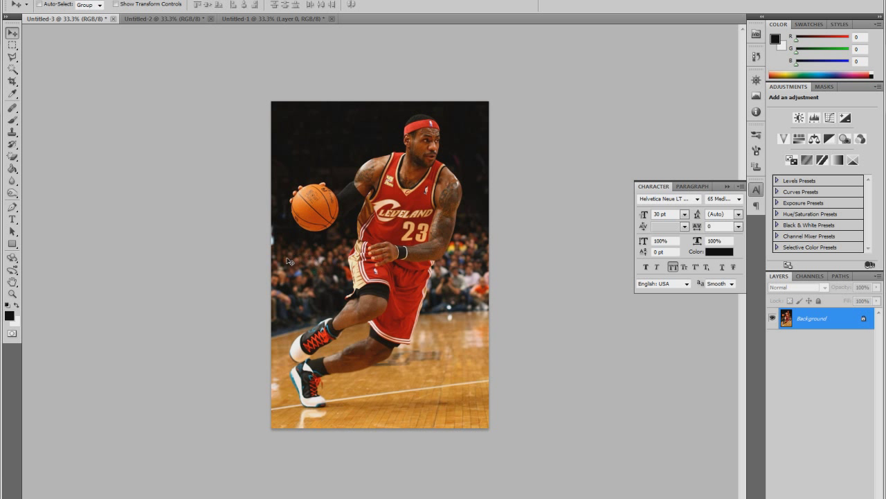
pyautogui.click(12, 156)
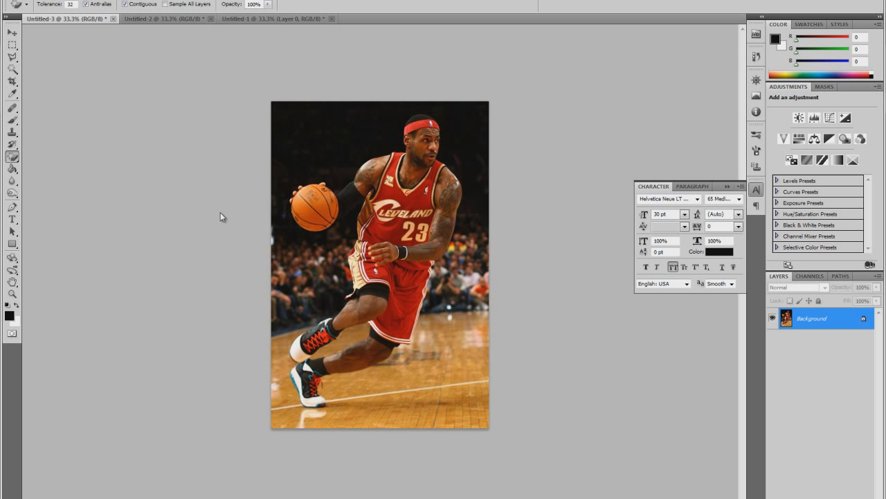
pyautogui.click(371, 119)
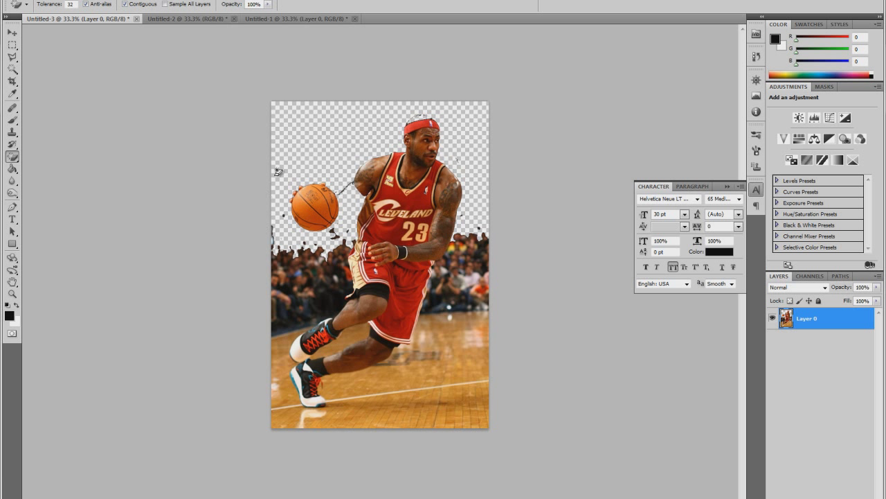
pyautogui.hotkey('ctrl', 'z')
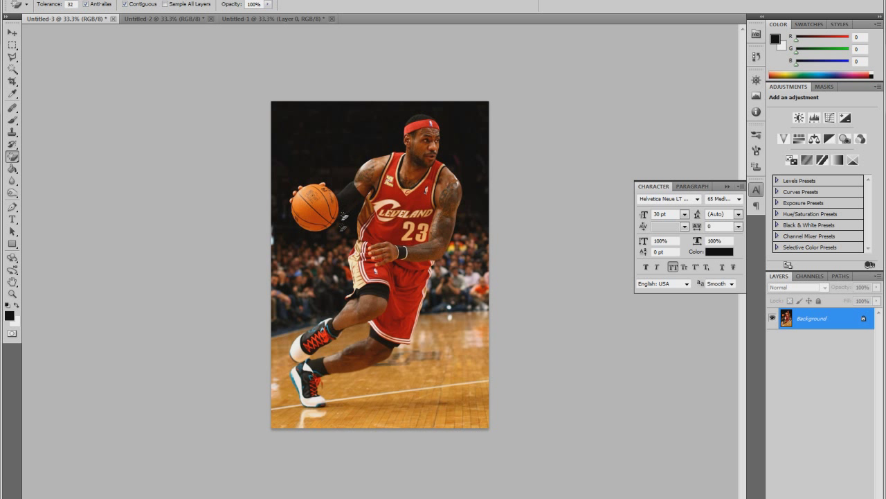
# Step: Try removing the dark backdrop, the crowd and the wooden floor around the player with repeated Magic Eraser applications
pyautogui.click(477, 175)
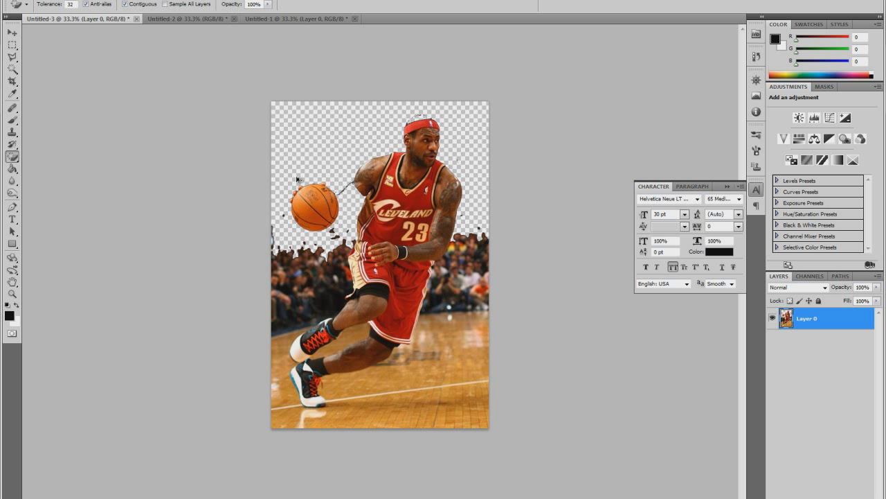
pyautogui.click(303, 270)
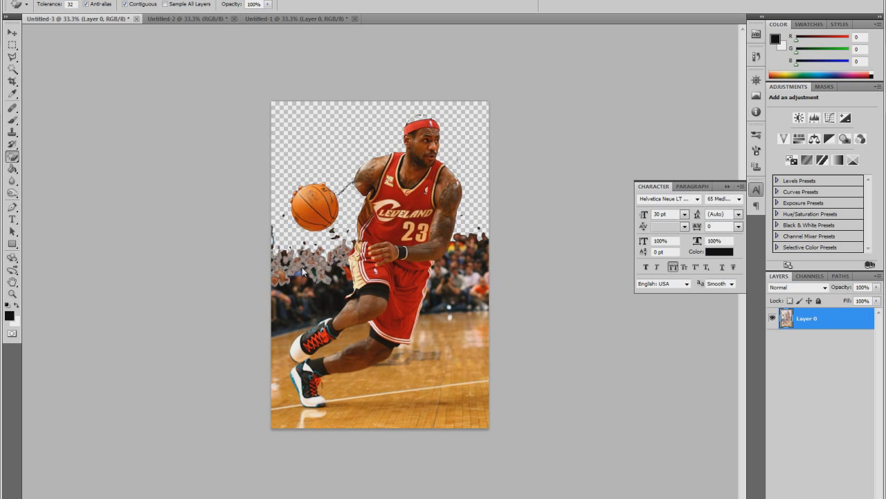
pyautogui.click(337, 293)
pyautogui.click(285, 358)
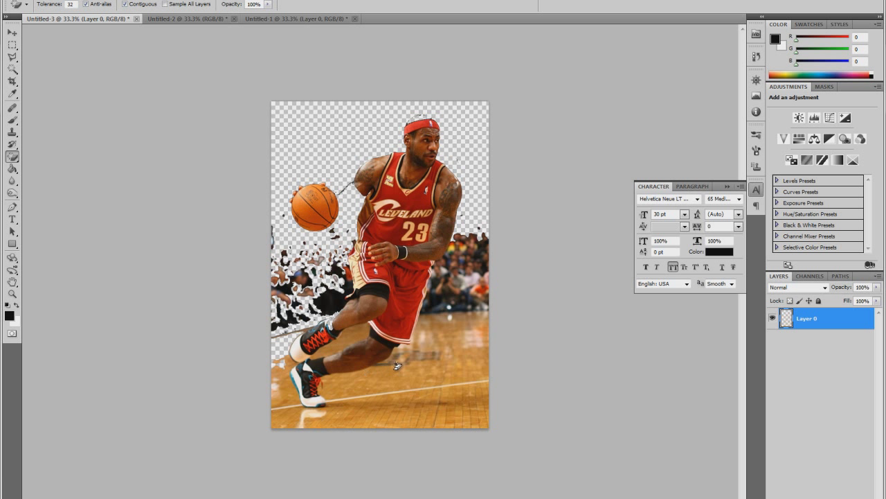
pyautogui.click(418, 403)
pyautogui.click(453, 369)
# Step: Undo all Magic Eraser changes on the player photo
pyautogui.hotkey('ctrl', 'alt', 'z')
pyautogui.hotkey('ctrl', 'alt', 'z')
pyautogui.hotkey('ctrl', 'alt', 'z')
pyautogui.hotkey('ctrl', 'alt', 'z')
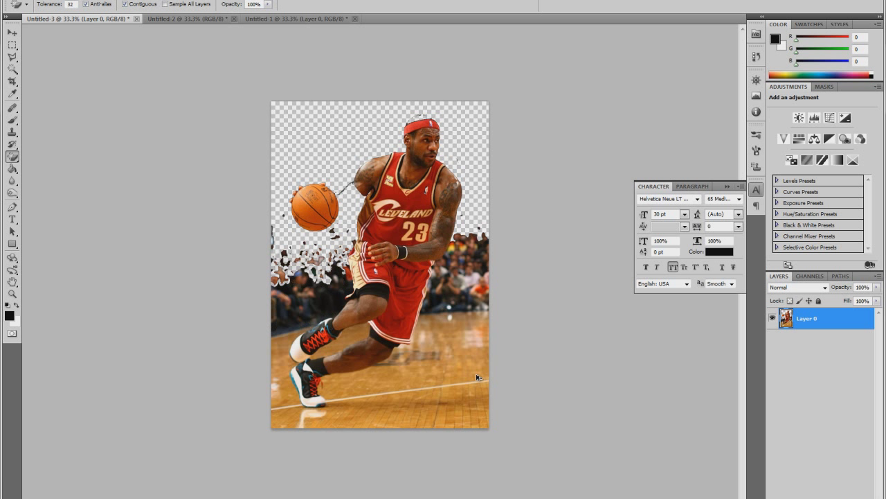
pyautogui.hotkey('ctrl', 'alt', 'z')
pyautogui.hotkey('ctrl', 'alt', 'z')
pyautogui.hotkey('ctrl', 'alt', 'z')
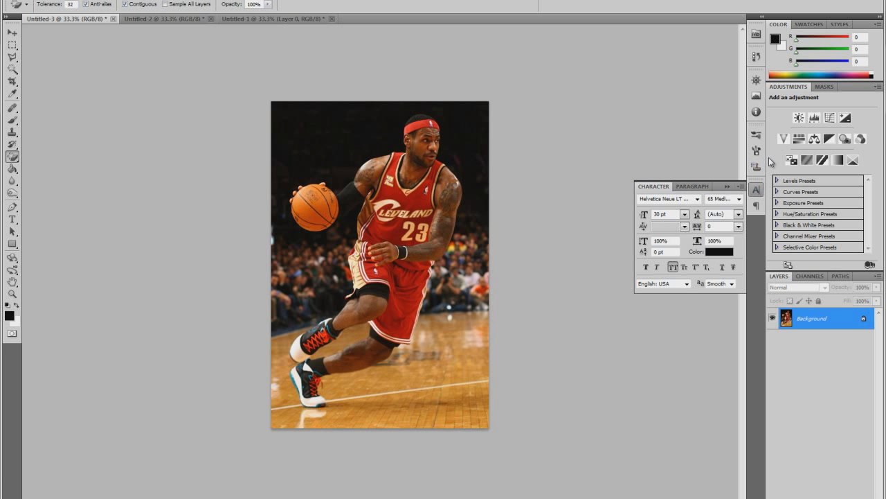
# Step: Try a small Polygonal Lasso selection along the outer edge of the player's shorts and discard it
pyautogui.click(756, 95)
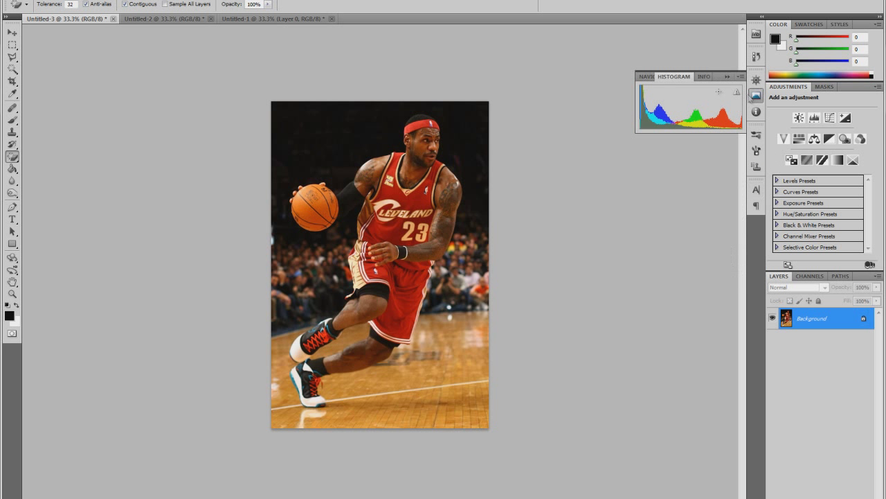
pyautogui.click(646, 77)
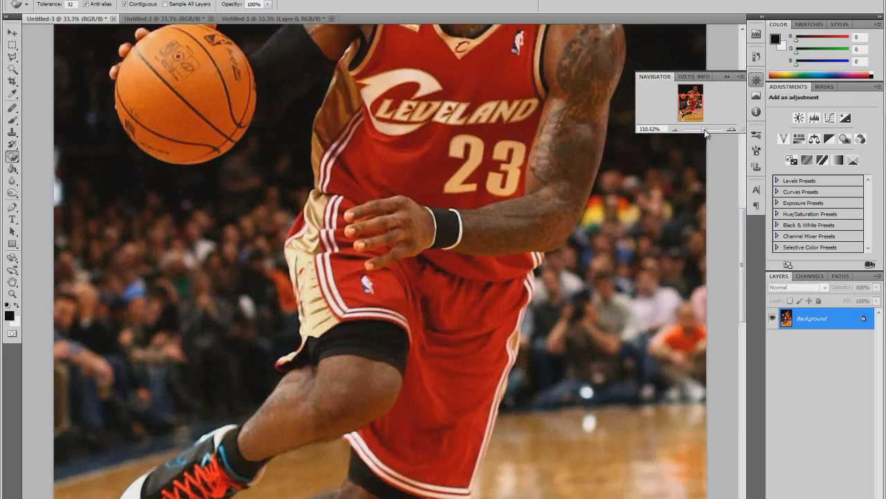
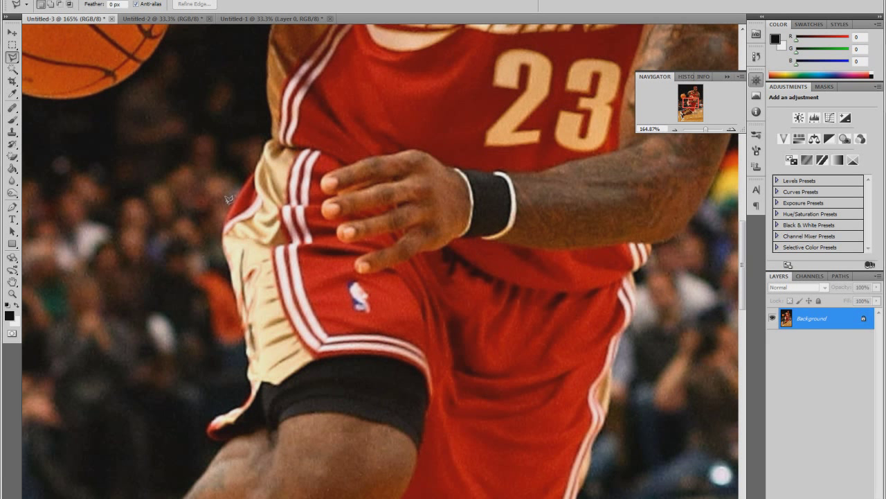
pyautogui.click(231, 202)
pyautogui.click(268, 142)
pyautogui.rightClick(268, 162)
pyautogui.click(287, 168)
pyautogui.moveTo(705, 127); pyautogui.dragTo(700, 126)
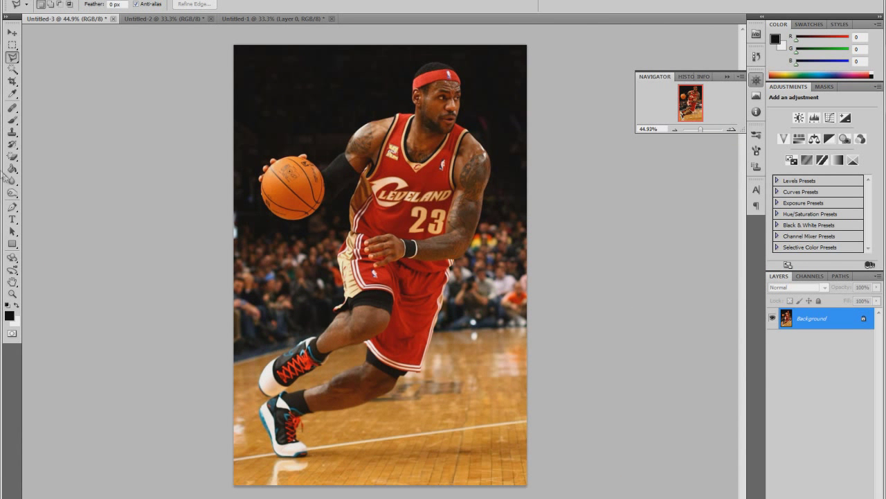
# Step: Trace the hip area of the player's shorts with the Polygonal Lasso at 0 px feather and deselect the outlined area
pyautogui.moveTo(16, 213); pyautogui.dragTo(38, 210)
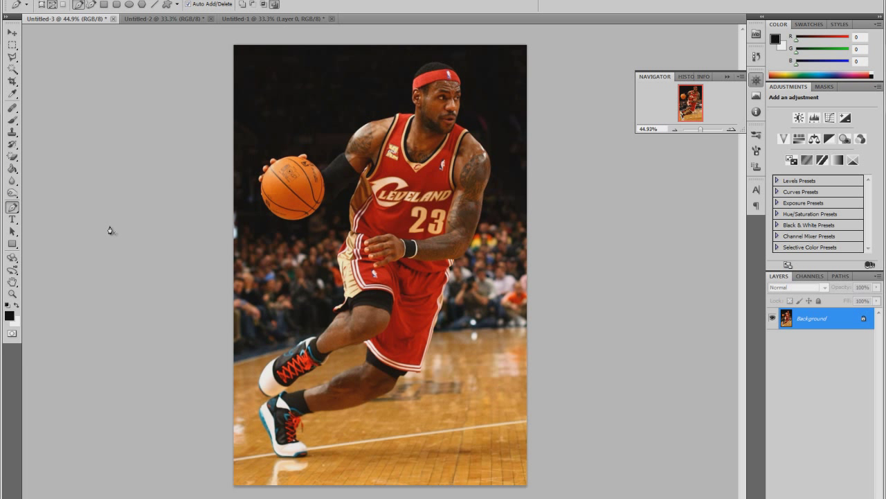
pyautogui.click(12, 59)
pyautogui.moveTo(702, 129); pyautogui.dragTo(708, 134)
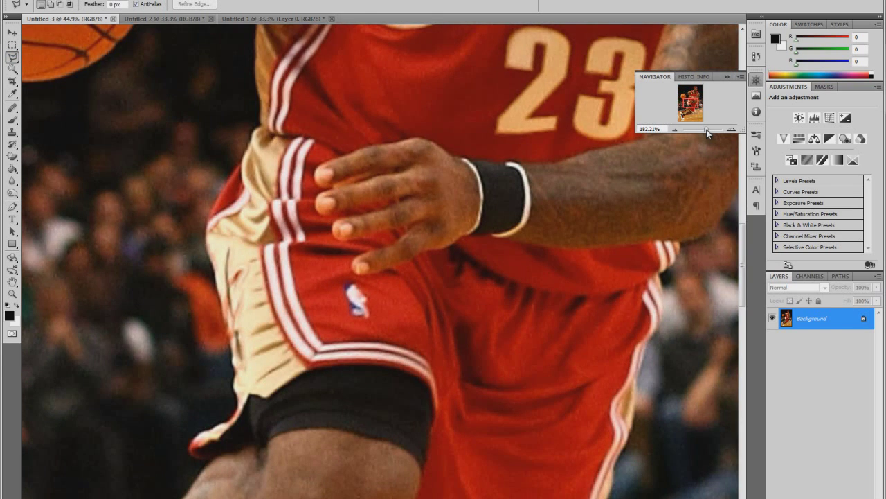
pyautogui.moveTo(210, 204)
pyautogui.mouseDown()
pyautogui.moveTo(238, 159)
pyautogui.moveTo(428, 152)
pyautogui.moveTo(267, 128)
pyautogui.mouseUp()
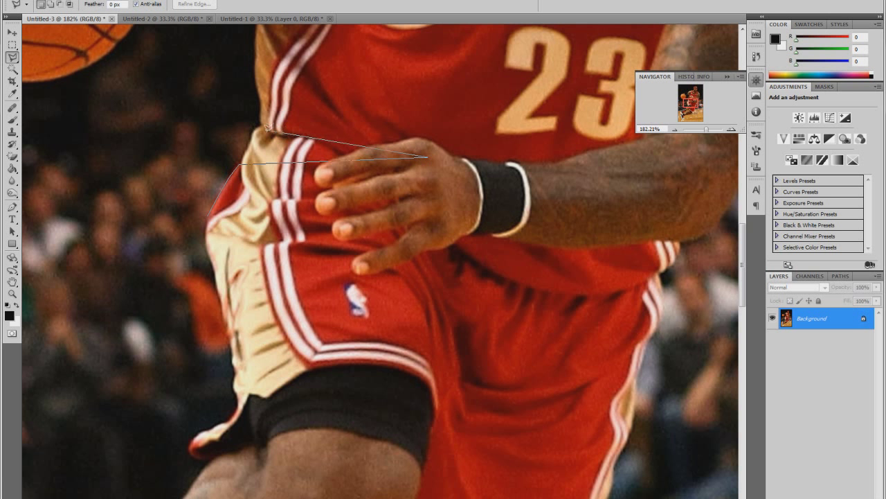
pyautogui.click(239, 159)
pyautogui.scroll(3, 109, 59)
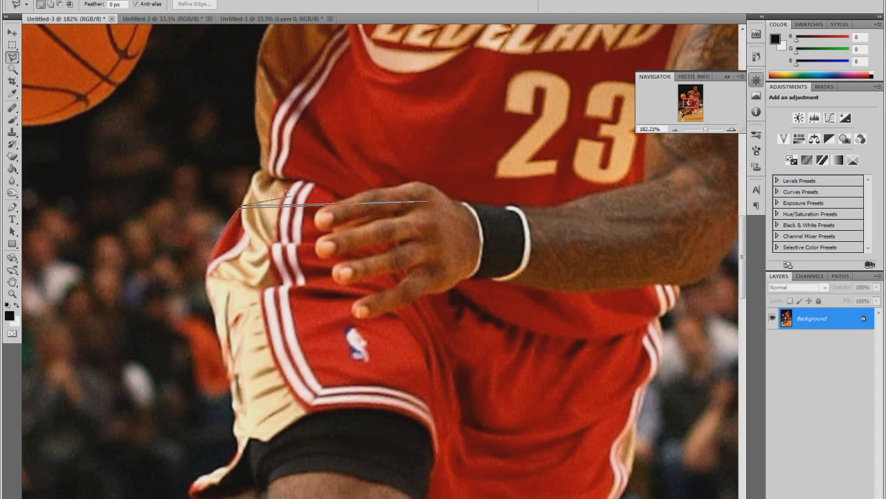
pyautogui.click(262, 241)
pyautogui.doubleClick(206, 258)
pyautogui.rightClick(235, 232)
pyautogui.click(258, 240)
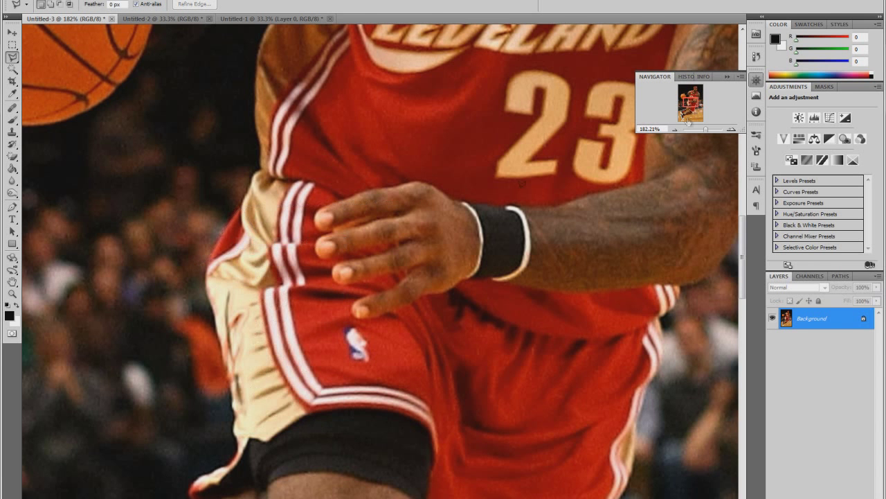
pyautogui.moveTo(707, 131); pyautogui.dragTo(705, 132)
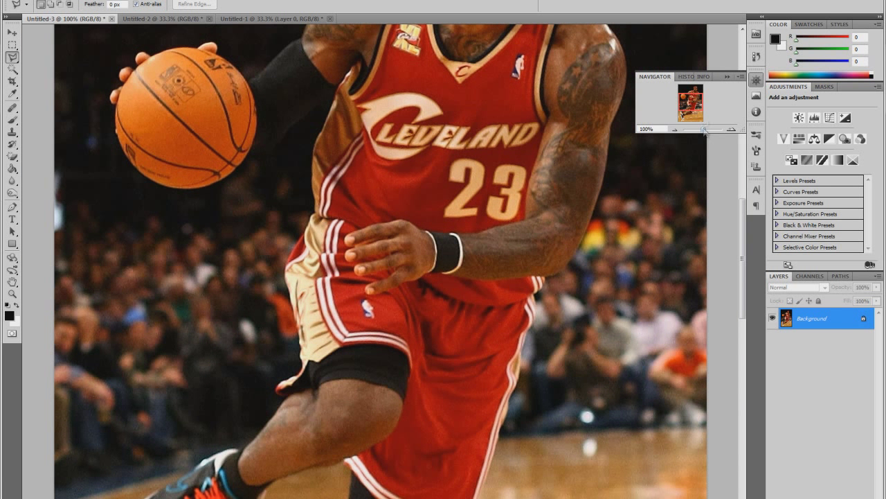
# Step: Start a Pen tool path at the outer edge of the red shorts beside the player's hip
pyautogui.click(12, 206)
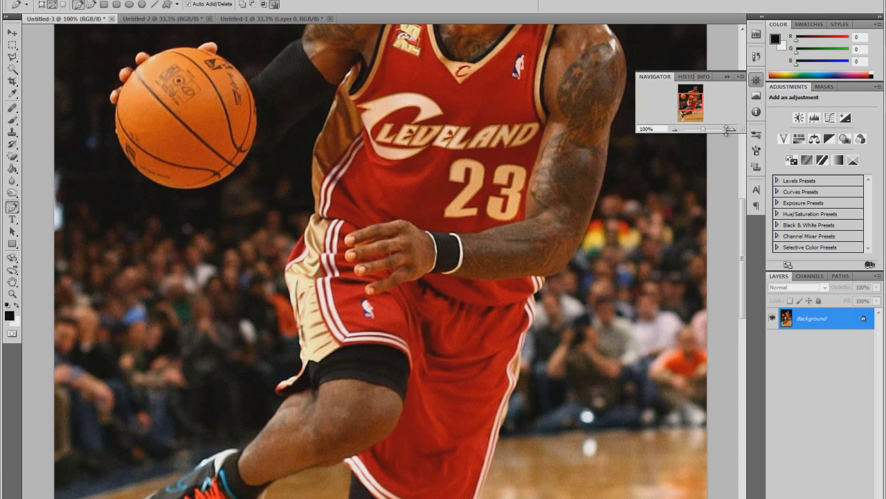
pyautogui.moveTo(704, 131); pyautogui.dragTo(707, 131)
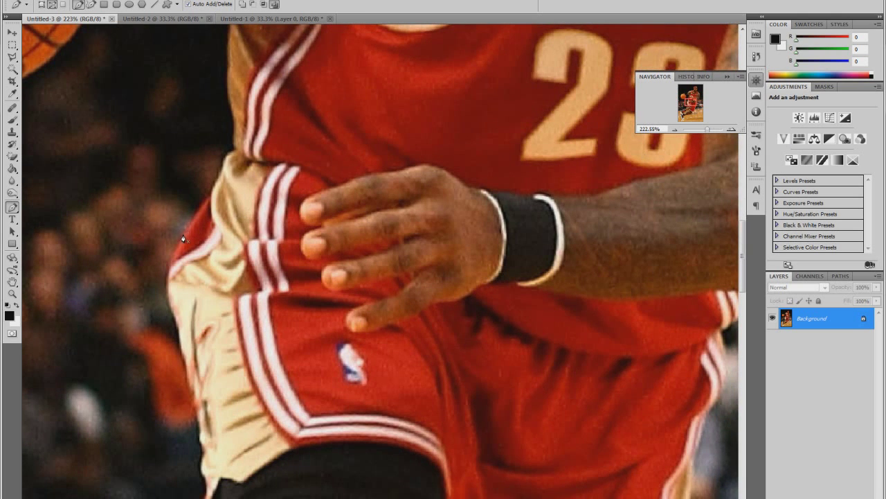
pyautogui.click(205, 201)
pyautogui.moveTo(382, 309); pyautogui.dragTo(444, 350)
pyautogui.hotkey('ctrl', 'alt', 'z')
pyautogui.hotkey('ctrl', 'alt', 'z')
pyautogui.hotkey('ctrl', 'alt', 'z')
pyautogui.hotkey('ctrl', 'alt', 'z')
pyautogui.hotkey('ctrl', 'alt', 'z')
# Step: Trace the Pen path from the hip up along the gold waist section of the shorts
pyautogui.click(214, 187)
pyautogui.click(216, 182)
pyautogui.click(218, 177)
pyautogui.click(220, 172)
pyautogui.click(222, 167)
pyautogui.click(223, 162)
pyautogui.click(226, 156)
# Step: Extend the Pen path from the waist up the lower outer edge of the jersey's gold side panel
pyautogui.moveTo(228, 157); pyautogui.dragTo(234, 150)
pyautogui.moveTo(234, 142); pyautogui.dragTo(239, 128)
pyautogui.moveTo(229, 105); pyautogui.dragTo(228, 82)
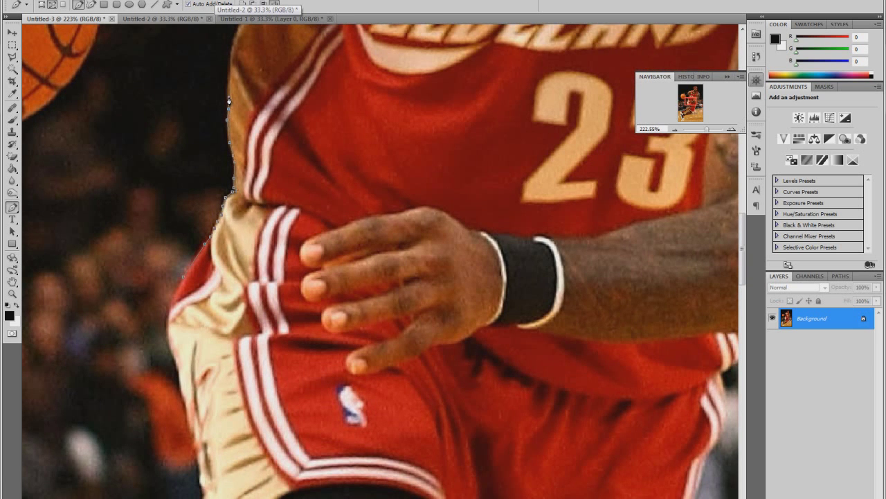
pyautogui.scroll(2, 229, 102)
pyautogui.click(230, 81)
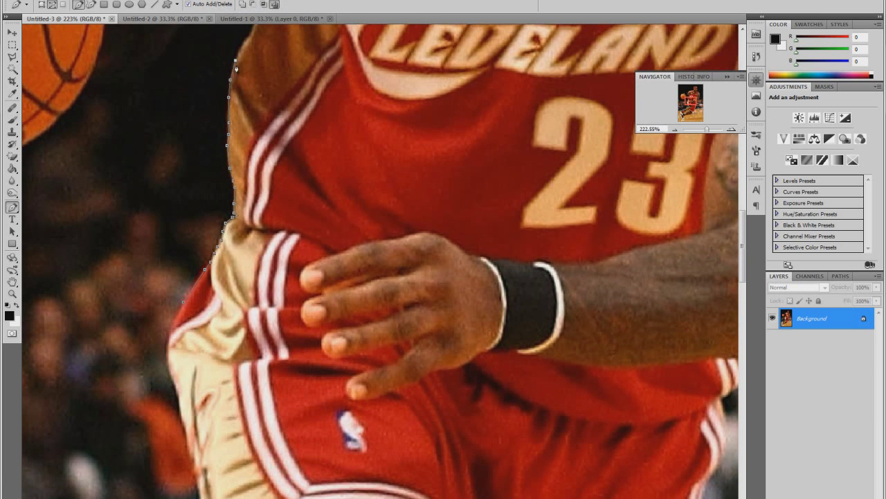
pyautogui.scroll(6, 236, 69)
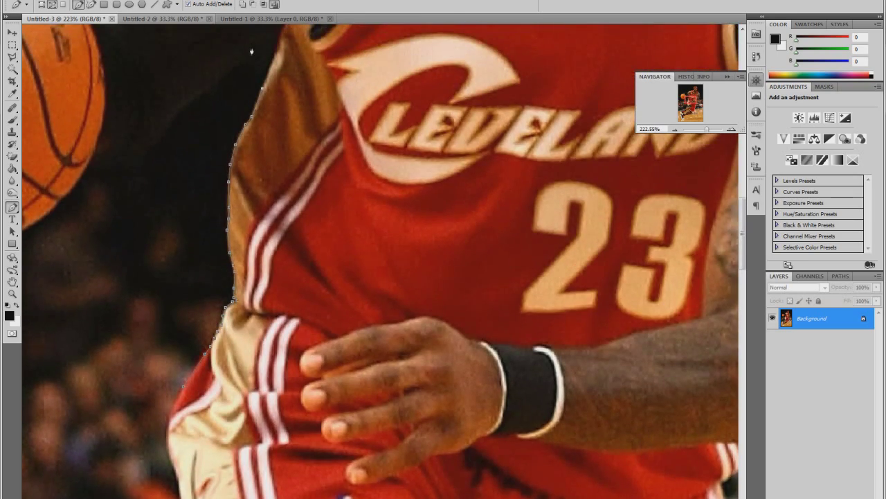
# Step: Continue the Pen path up the rest of the jersey's side panel to the armpit
pyautogui.click(274, 57)
pyautogui.scroll(1, 252, 53)
pyautogui.click(279, 55)
pyautogui.scroll(2, 258, 57)
pyautogui.click(285, 63)
pyautogui.scroll(2, 262, 59)
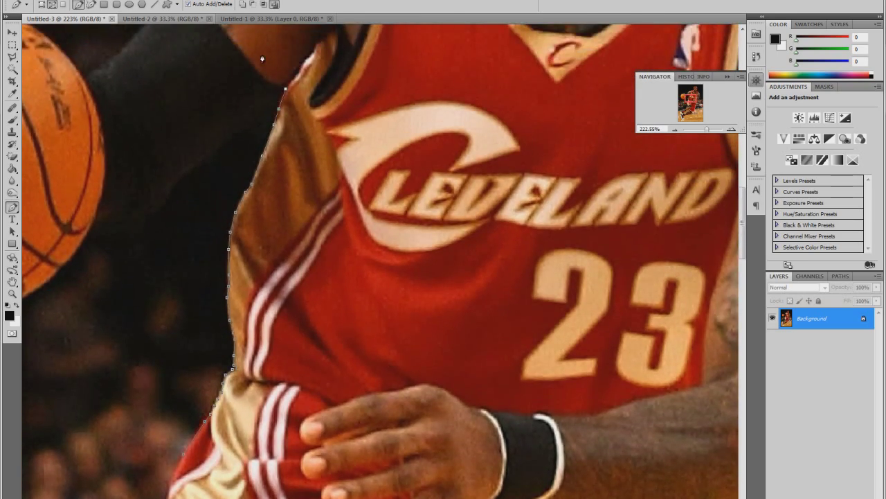
pyautogui.scroll(5, 262, 59)
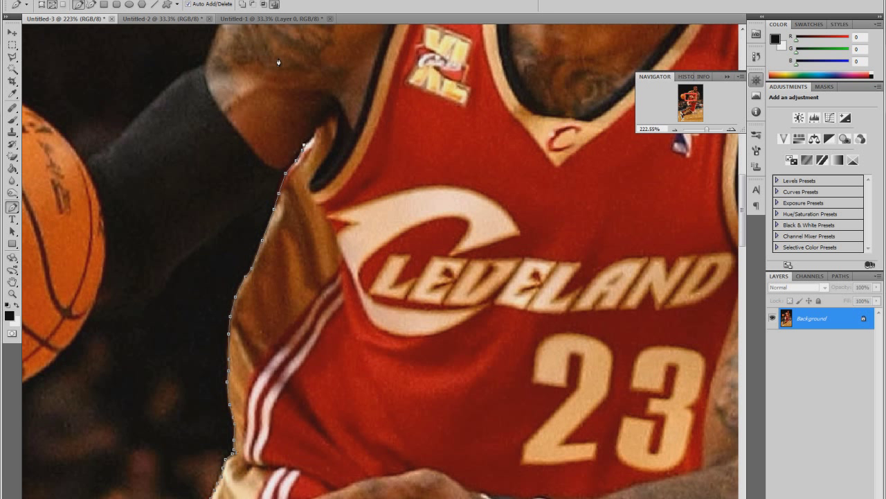
pyautogui.click(288, 164)
pyautogui.click(283, 166)
pyautogui.click(281, 168)
pyautogui.scroll(1, 325, 93)
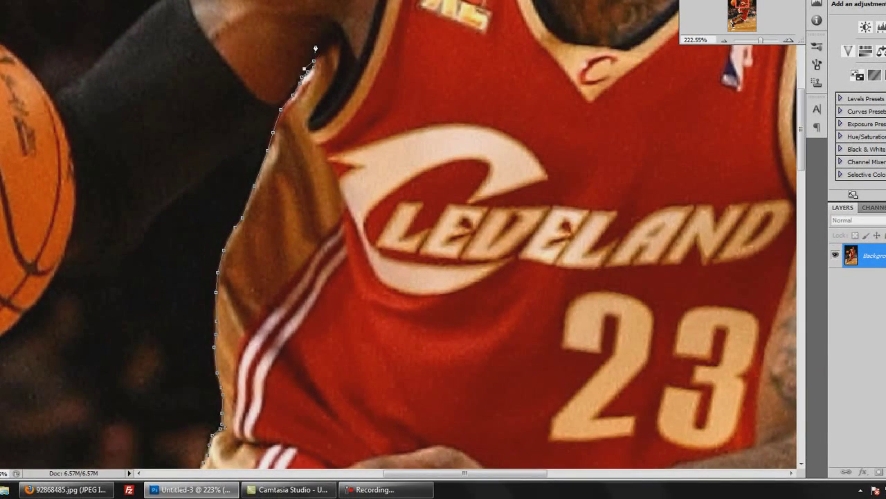
# Step: Trace the Pen path from the armpit along the underside of the black-sleeved arm toward the basketball
pyautogui.click(292, 87)
pyautogui.click(284, 99)
pyautogui.click(277, 106)
pyautogui.moveTo(295, 69); pyautogui.dragTo(237, 59)
pyautogui.click(232, 53)
pyautogui.scroll(-3, 230, 50)
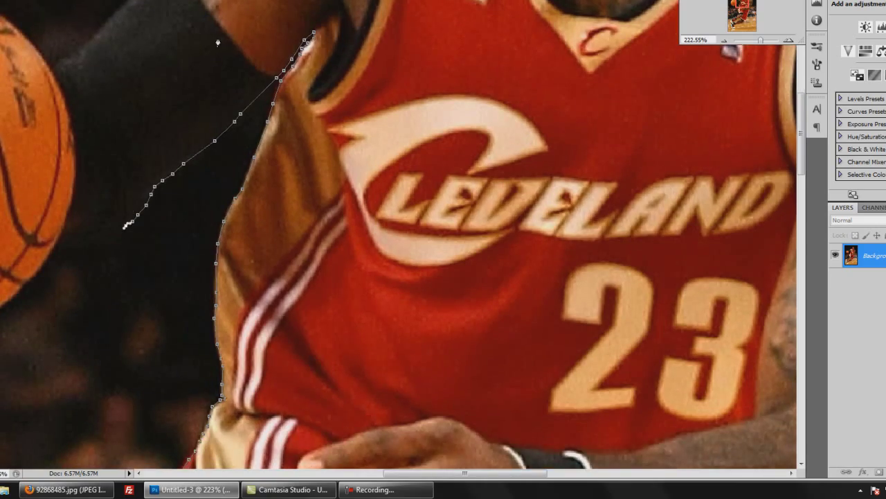
pyautogui.scroll(3, 209, 46)
pyautogui.scroll(-2, 272, 86)
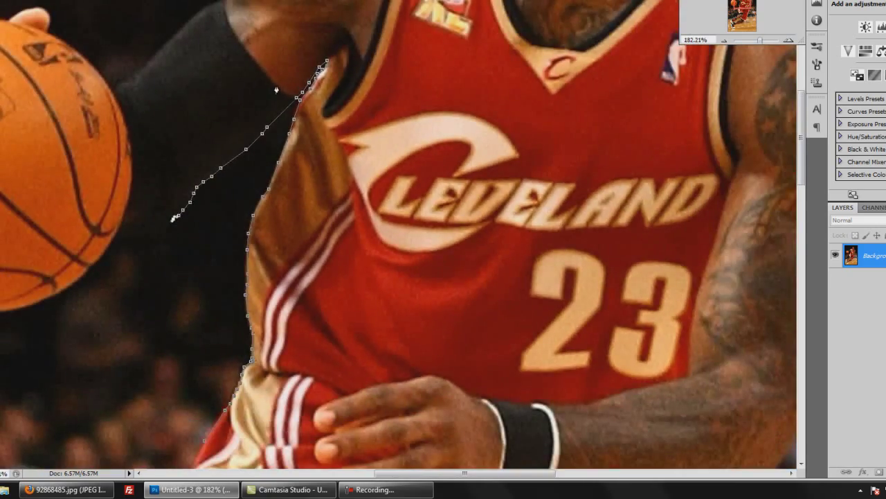
pyautogui.hscroll(1, 282, 104)
pyautogui.hscroll(-5, 288, 118)
pyautogui.hscroll(-3, 288, 120)
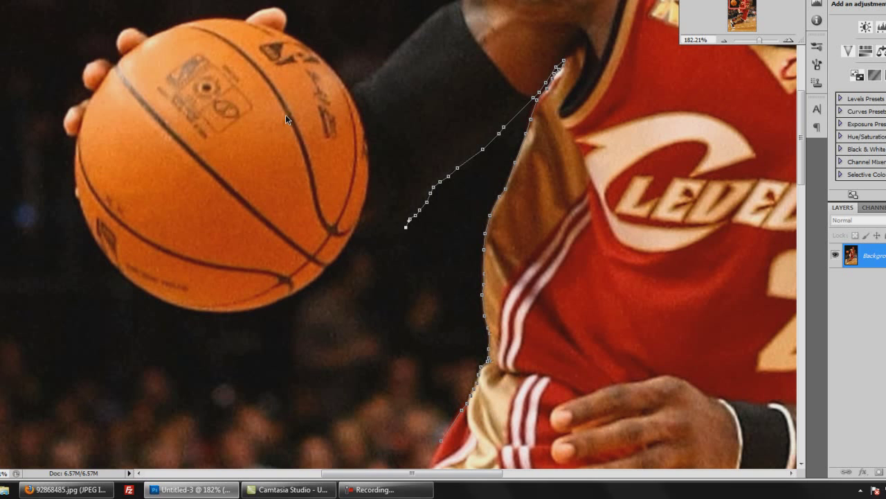
# Step: Join the Pen path to the basketball and trace around the ball's lower edge
pyautogui.scroll(3, 308, 69)
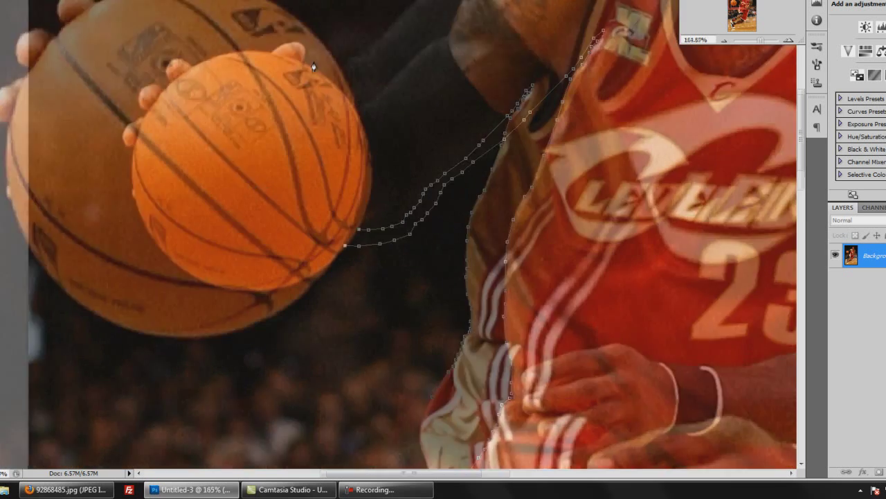
pyautogui.click(316, 275)
pyautogui.click(305, 292)
pyautogui.click(292, 307)
pyautogui.click(272, 326)
pyautogui.click(248, 349)
pyautogui.click(213, 369)
pyautogui.click(173, 385)
pyautogui.click(137, 394)
pyautogui.click(81, 397)
pyautogui.click(38, 391)
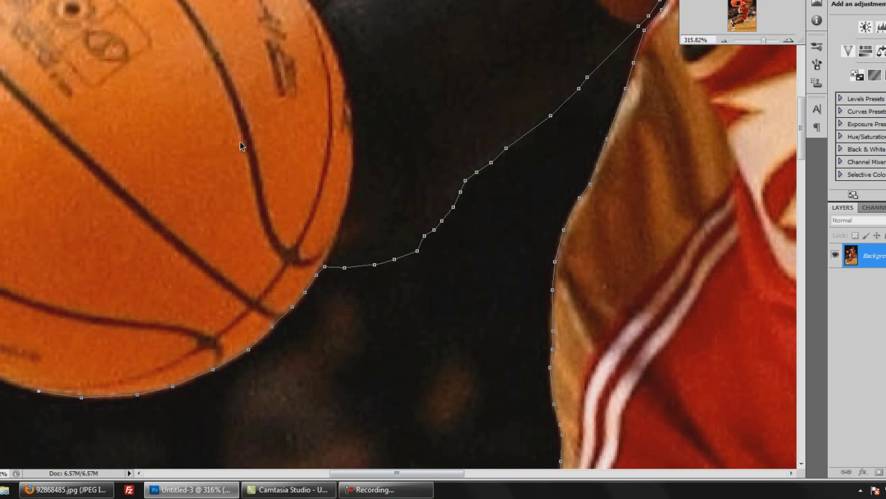
# Step: Continue the Pen path up the ball's outer side and around the lowest fingers, removing misplaced anchors
pyautogui.hscroll(-6, 241, 147)
pyautogui.click(358, 366)
pyautogui.hotkey('ctrl', 'z')
pyautogui.click(390, 382)
pyautogui.moveTo(220, 167)
pyautogui.mouseDown()
pyautogui.moveTo(202, 194)
pyautogui.moveTo(185, 195)
pyautogui.moveTo(159, 217)
pyautogui.moveTo(135, 253)
pyautogui.moveTo(211, 254)
pyautogui.mouseUp()
pyautogui.press('BackSpace')
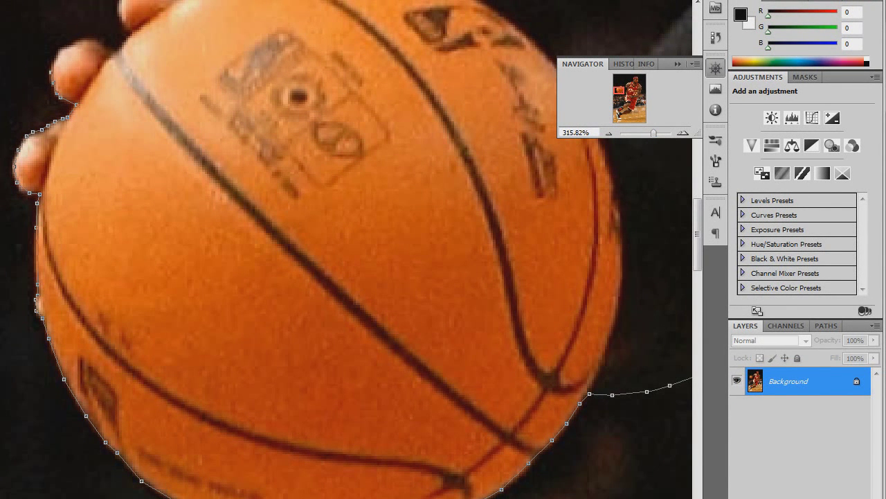
# Step: Trace the Pen path around the remaining fingers and over the top of the basketball
pyautogui.click(82, 39)
pyautogui.click(90, 38)
pyautogui.click(103, 43)
pyautogui.click(115, 50)
pyautogui.click(133, 30)
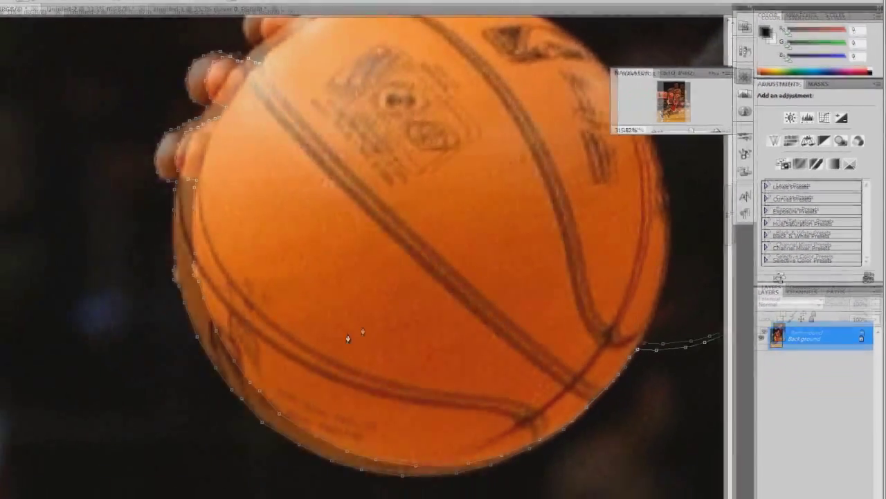
pyautogui.scroll(1, 238, 355)
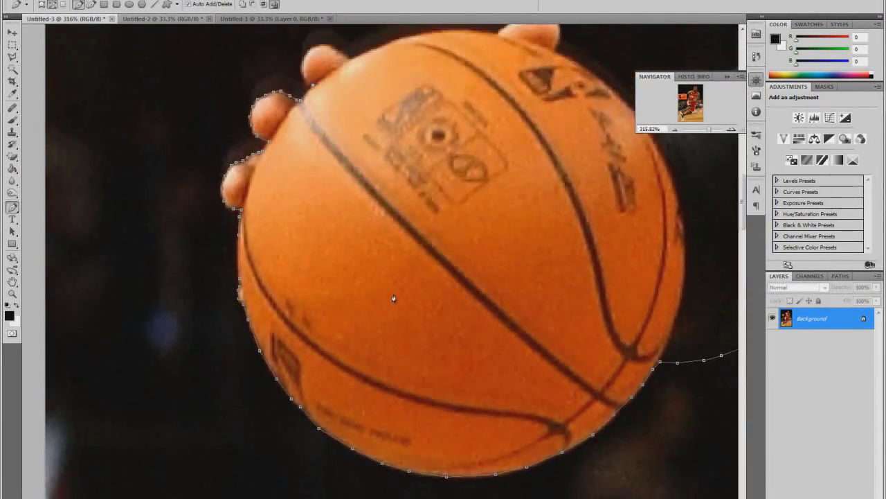
pyautogui.scroll(3, 393, 299)
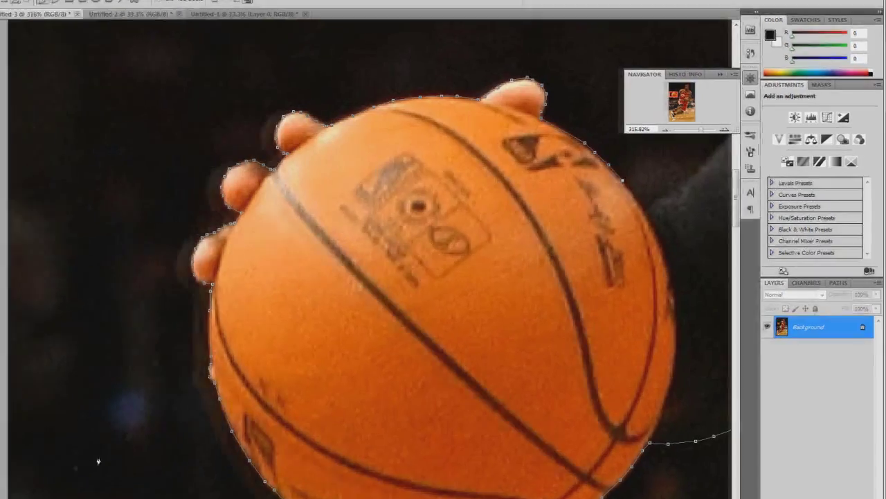
# Step: Trace the Pen path along the sleeve's upper edge and around the tattooed upper arm of the ball-holding side
pyautogui.hscroll(3, 346, 249)
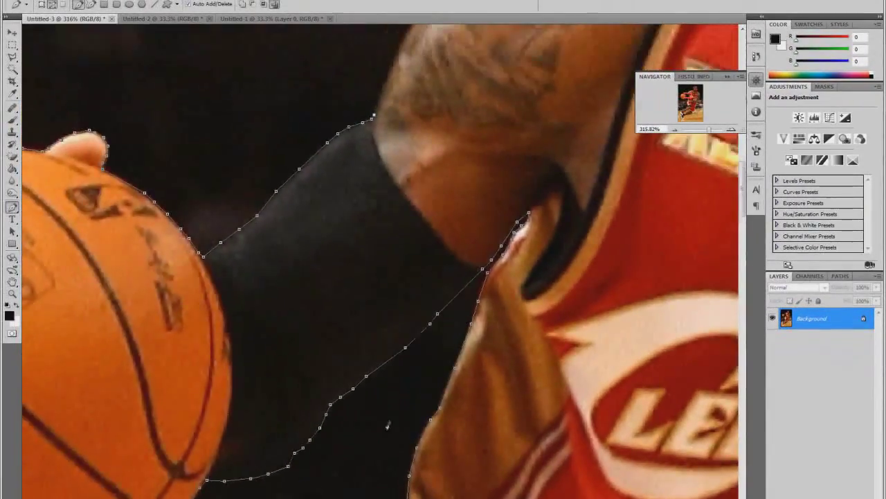
pyautogui.scroll(5, 388, 426)
pyautogui.click(381, 238)
pyautogui.click(393, 206)
pyautogui.click(418, 158)
pyautogui.click(456, 111)
pyautogui.click(490, 87)
pyautogui.click(525, 63)
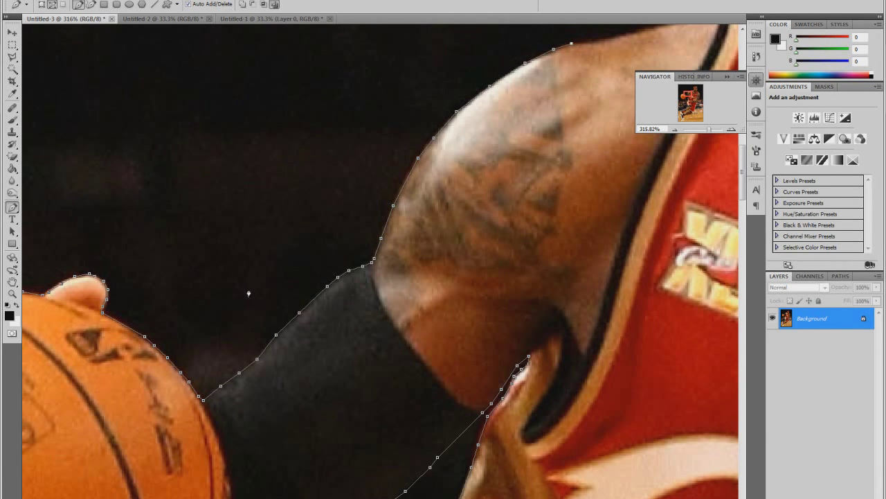
# Step: Extend the Pen path across the top of the shoulder to the jersey's black and gold armhole trim
pyautogui.hscroll(14, 252, 283)
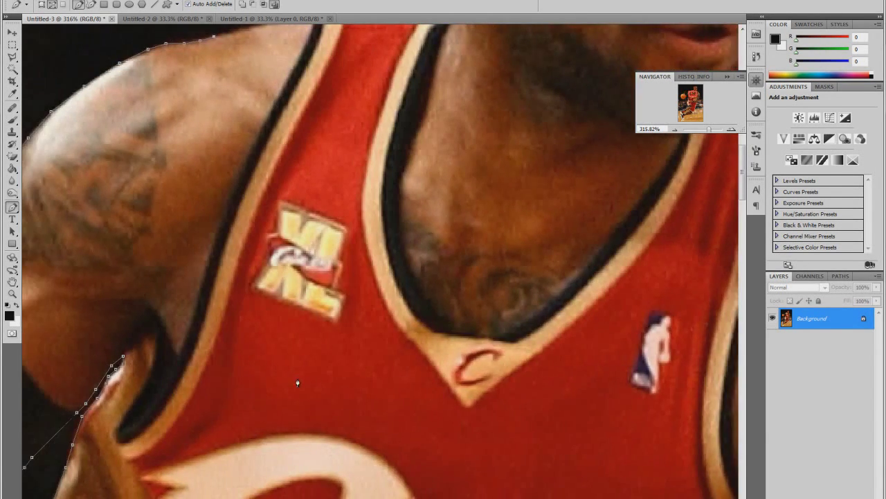
pyautogui.scroll(3, 297, 374)
pyautogui.scroll(1, 291, 369)
pyautogui.click(243, 131)
pyautogui.click(271, 125)
pyautogui.click(296, 118)
pyautogui.click(312, 114)
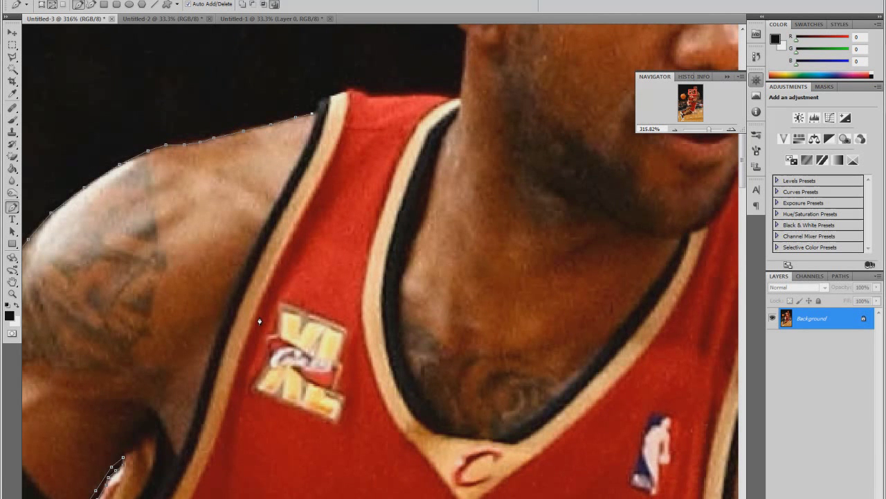
pyautogui.click(318, 110)
pyautogui.click(319, 104)
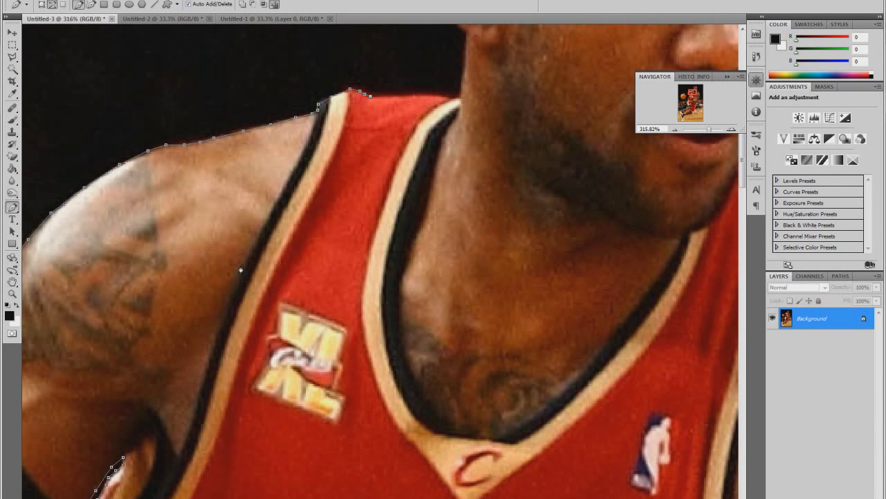
# Step: Run the Pen path across the jersey's shoulder strap and up the neck to the ear
pyautogui.scroll(2, 239, 257)
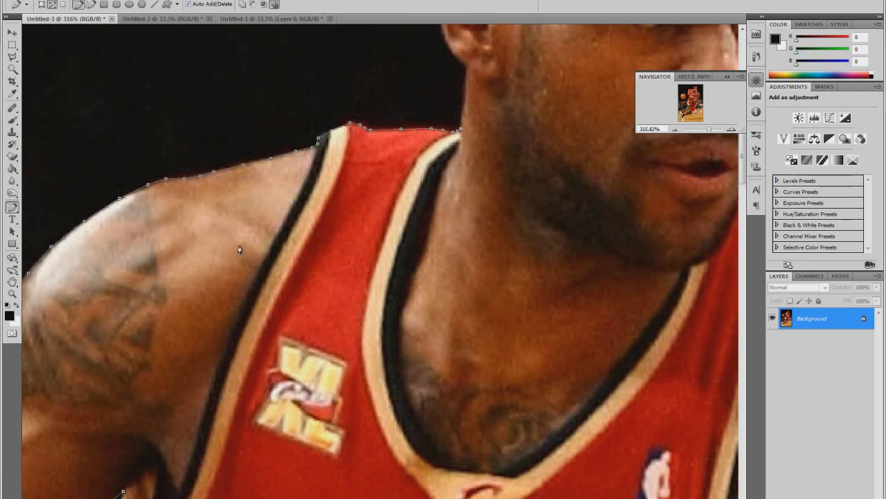
pyautogui.scroll(2, 238, 206)
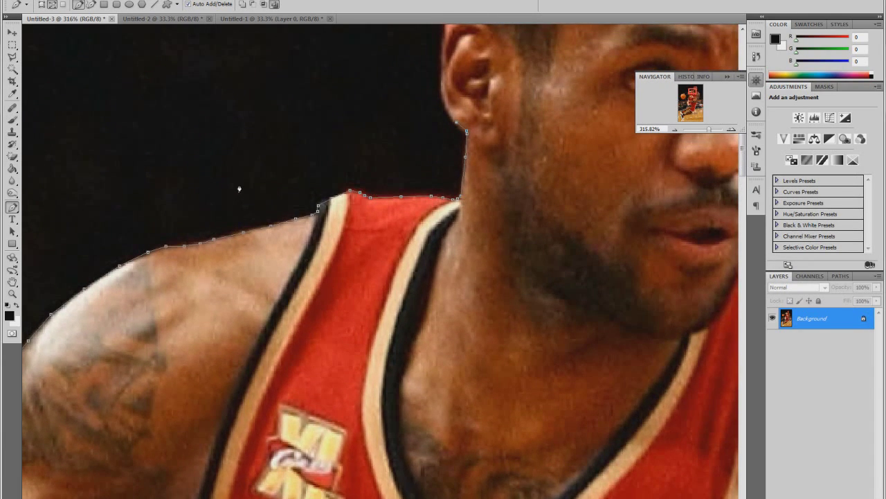
pyautogui.scroll(1, 241, 181)
pyautogui.scroll(1, 228, 178)
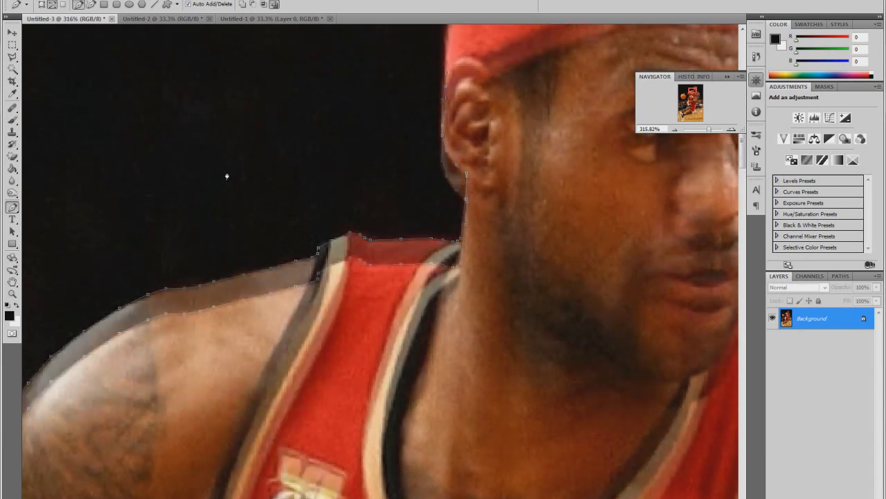
# Step: Trace the Pen path around the ear, up the back of the headband and over the hair
pyautogui.scroll(3, 222, 163)
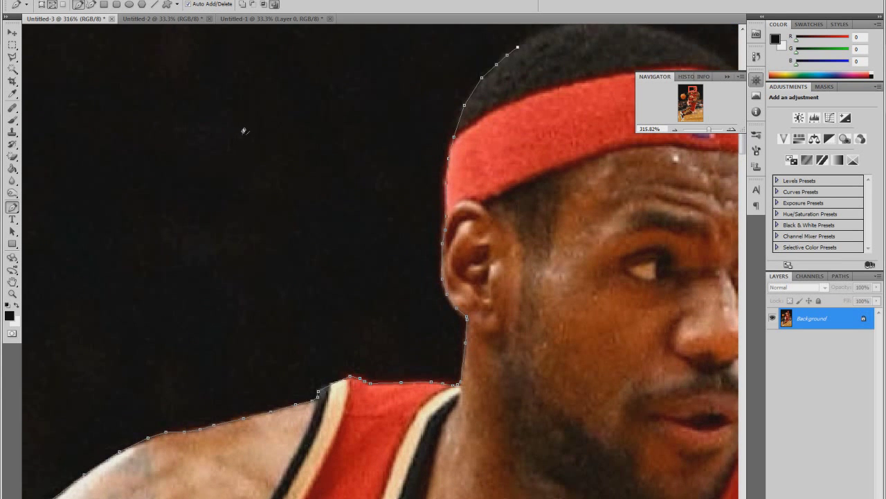
pyautogui.hscroll(4, 250, 126)
pyautogui.scroll(1, 263, 118)
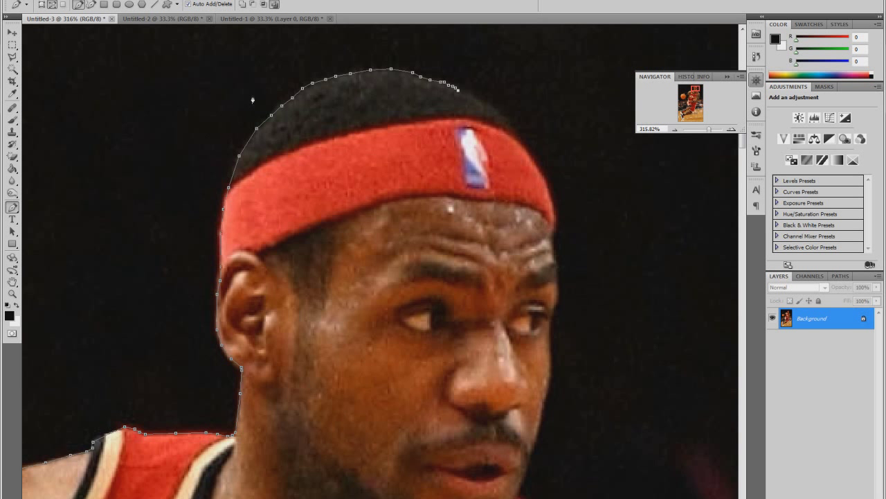
# Step: Continue the Pen path down the front of the hair and headband to the side of the face
pyautogui.click(508, 120)
pyautogui.click(515, 130)
pyautogui.click(521, 142)
pyautogui.click(525, 149)
pyautogui.click(530, 156)
pyautogui.click(536, 166)
pyautogui.click(539, 168)
pyautogui.click(547, 180)
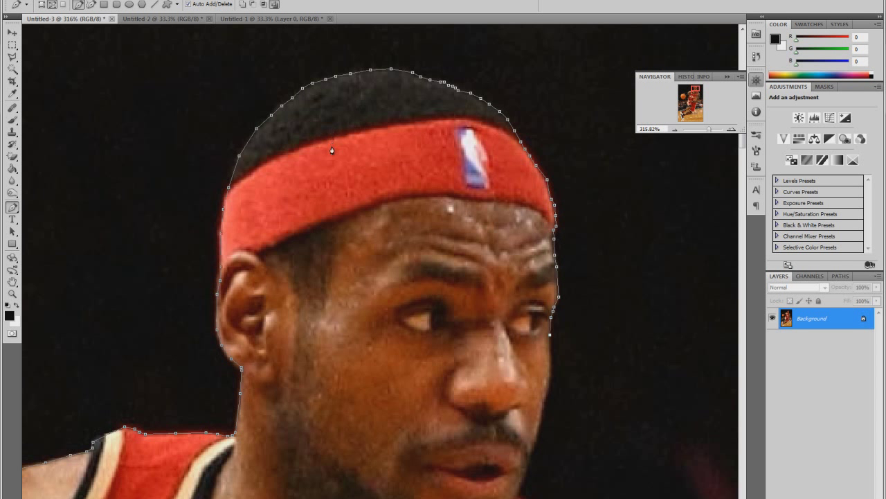
# Step: Trace the Pen path down the face and along the far jersey strap, replacing a misplaced anchor
pyautogui.scroll(-1, 313, 154)
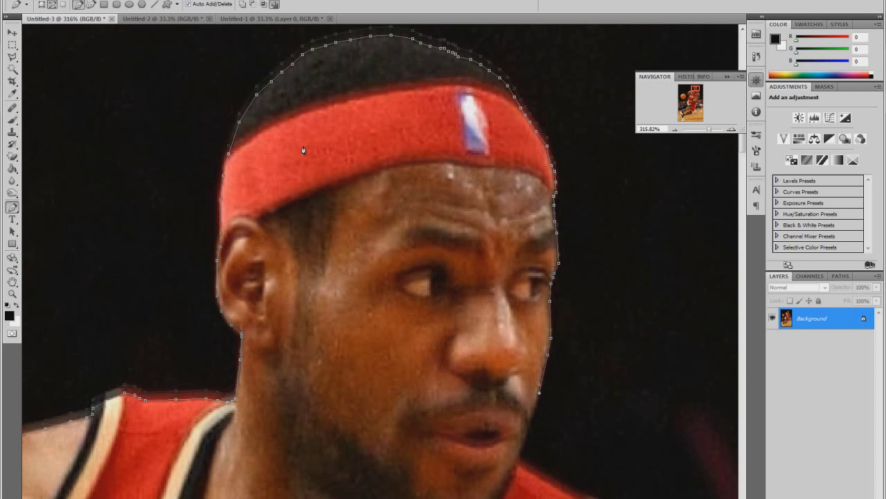
pyautogui.scroll(-2, 306, 153)
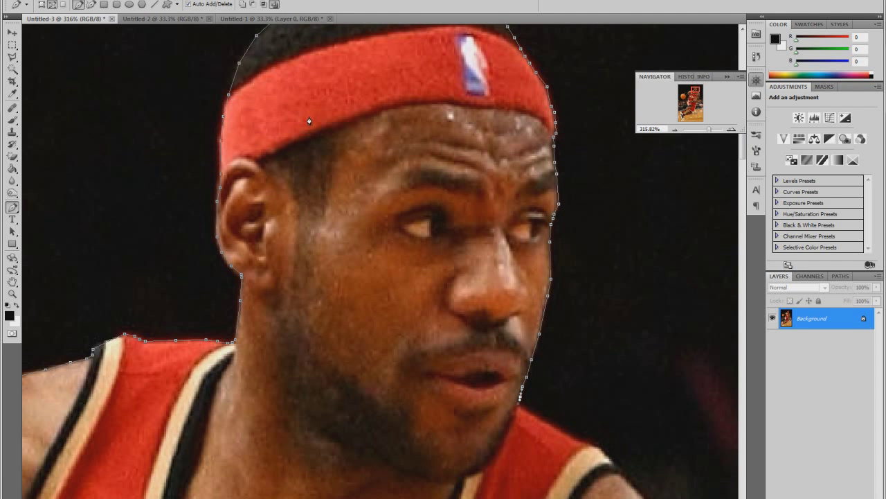
pyautogui.click(586, 443)
pyautogui.hotkey('ctrl', 'z')
pyautogui.click(576, 439)
pyautogui.click(585, 441)
pyautogui.click(592, 444)
# Step: Extend the Pen path from the jersey strap over the player's far shoulder
pyautogui.scroll(-7, 378, 120)
pyautogui.hscroll(2, 379, 118)
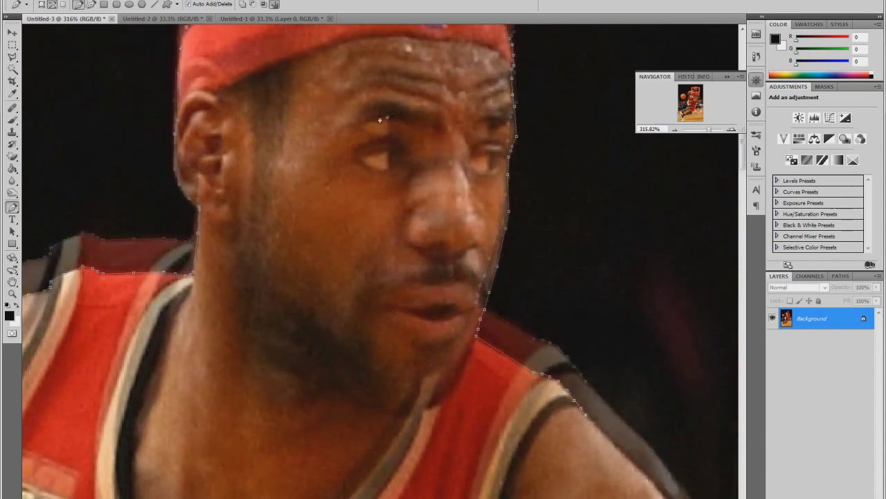
pyautogui.scroll(1, 409, 107)
pyautogui.scroll(-6, 434, 104)
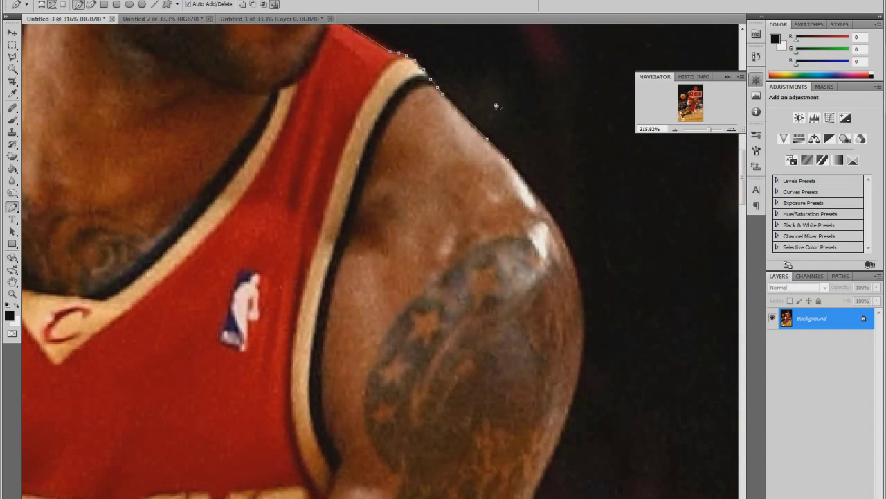
pyautogui.scroll(-3, 524, 95)
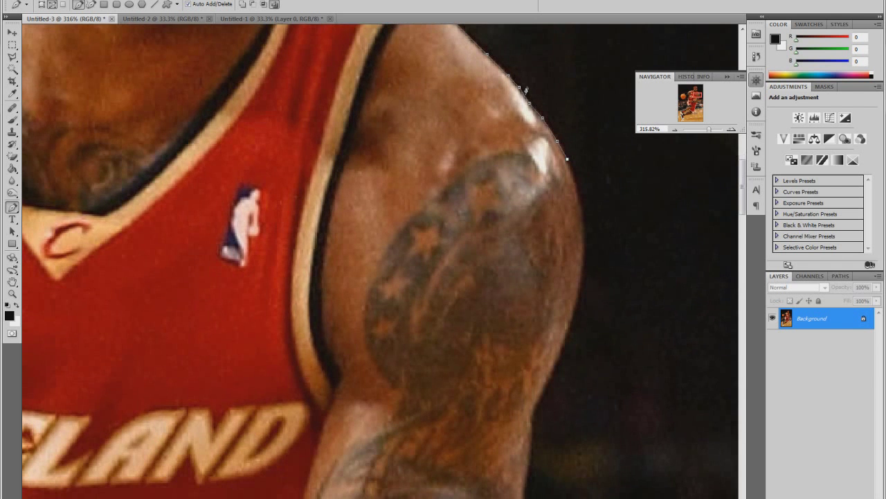
# Step: Trace the Pen path down the outer edge of the player's shoulder and upper arm towards the elbow
pyautogui.scroll(-1, 552, 89)
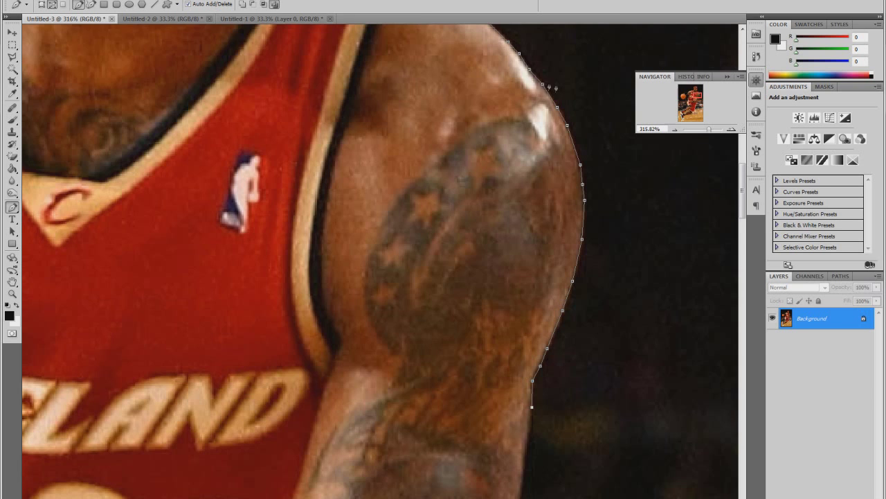
pyautogui.scroll(-3, 547, 86)
pyautogui.scroll(-5, 555, 122)
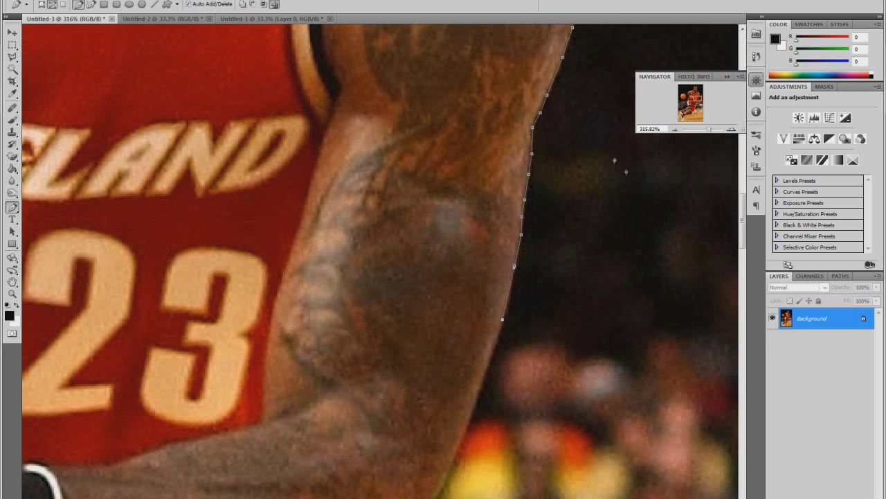
pyautogui.click(480, 392)
pyautogui.scroll(-3, 614, 162)
pyautogui.click(469, 329)
pyautogui.click(449, 373)
pyautogui.click(414, 438)
pyautogui.scroll(-2, 414, 437)
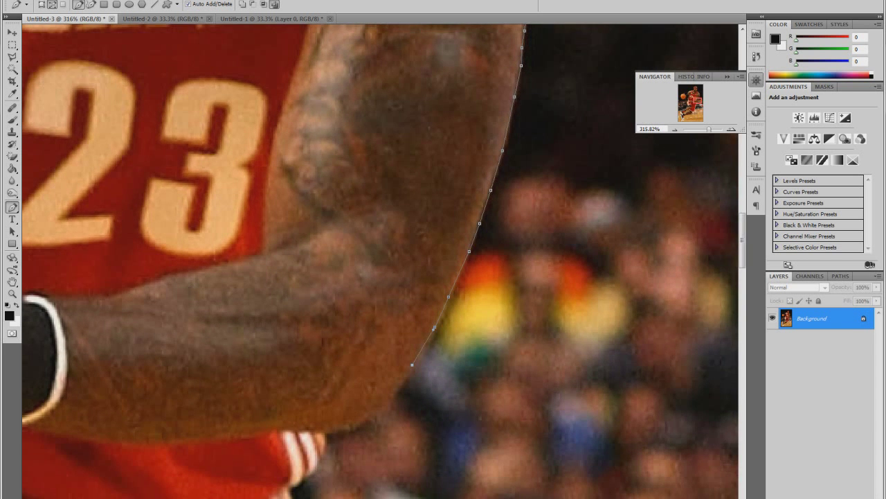
# Step: Continue the Pen path around the elbow, past the jersey hem and down the side stripe of the shorts
pyautogui.click(364, 421)
pyautogui.click(340, 430)
pyautogui.scroll(-2, 199, 206)
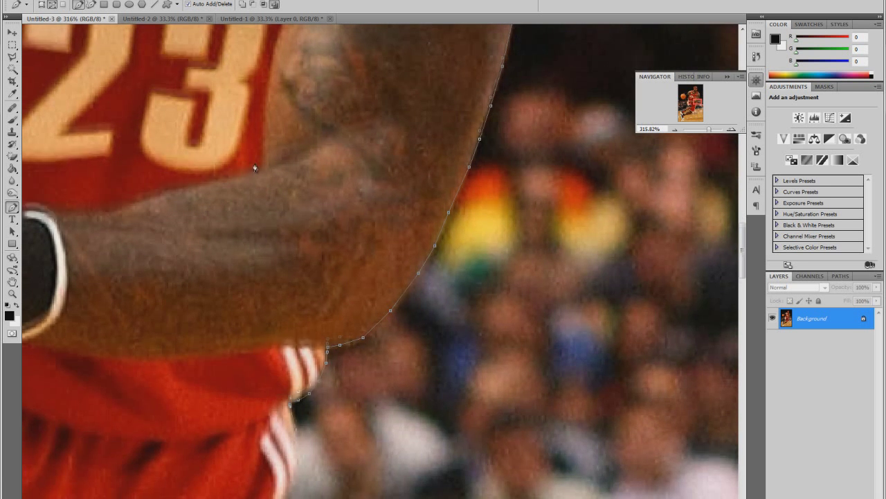
pyautogui.scroll(-2, 258, 168)
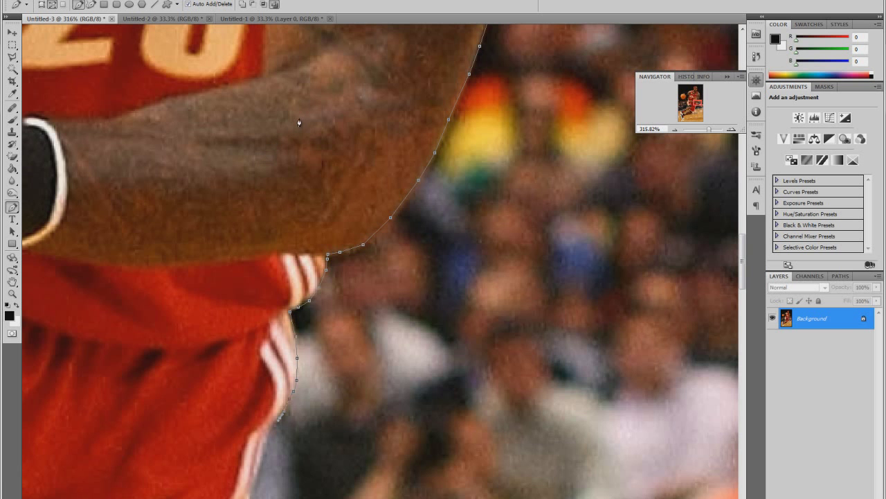
pyautogui.scroll(-3, 326, 97)
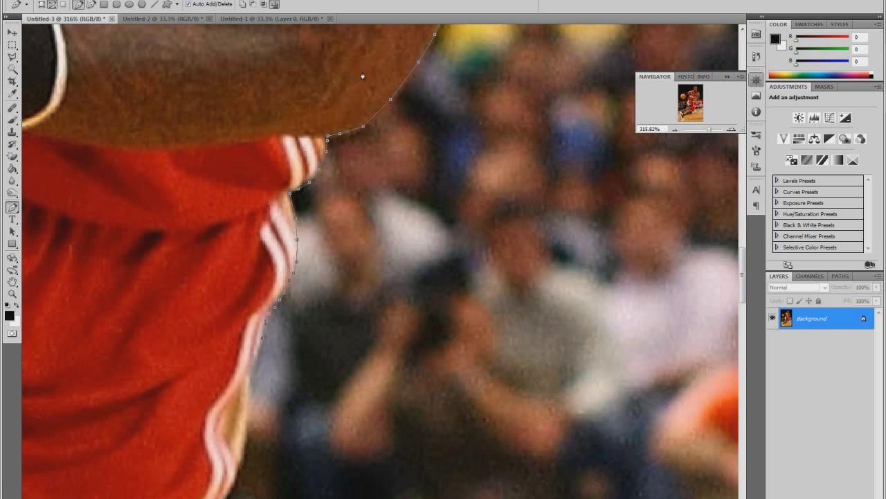
pyautogui.scroll(-4, 374, 67)
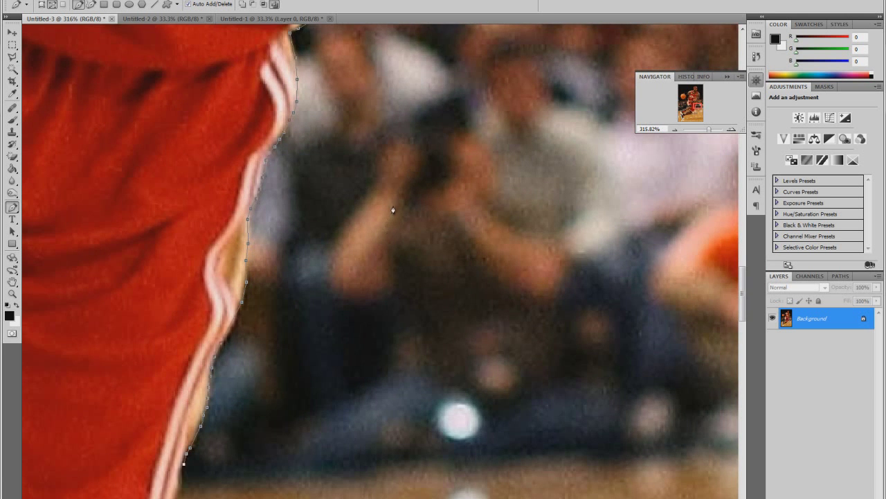
# Step: Extend the Pen path along the lower side stripe of the shorts towards the leg hem
pyautogui.scroll(-2, 415, 162)
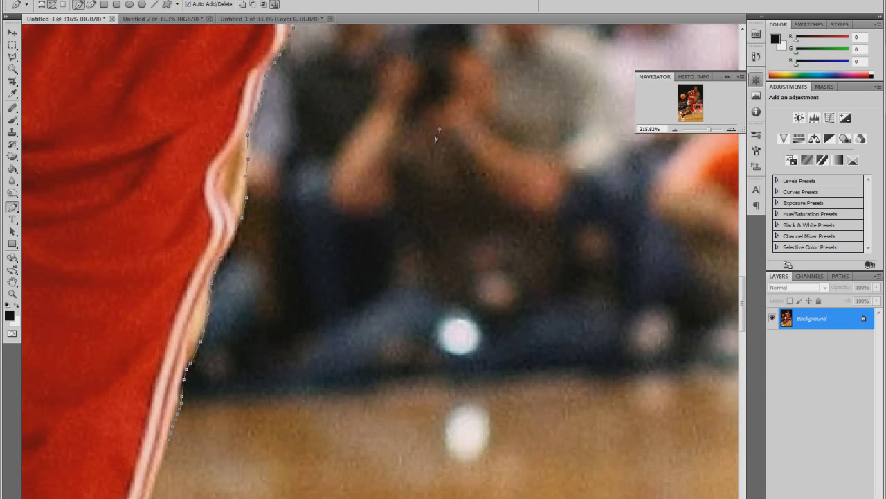
pyautogui.scroll(-5, 481, 95)
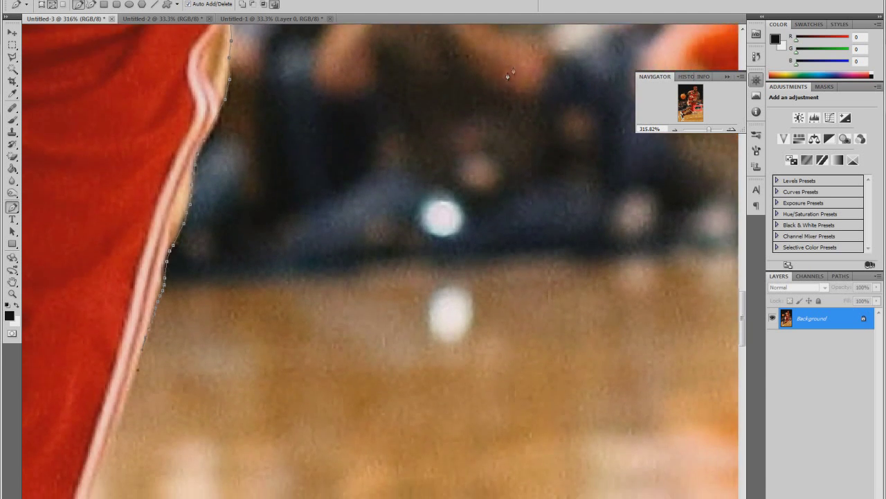
pyautogui.hscroll(-5, 506, 76)
pyautogui.scroll(-2, 525, 67)
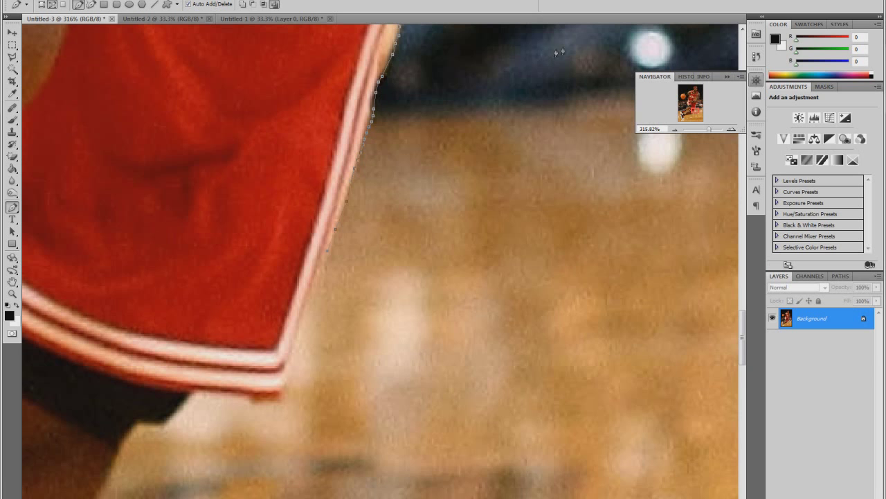
pyautogui.click(305, 312)
# Step: Turn the completed outline path into a new anti-aliased selection with a 1-pixel feather radius
pyautogui.moveTo(709, 129); pyautogui.dragTo(705, 130)
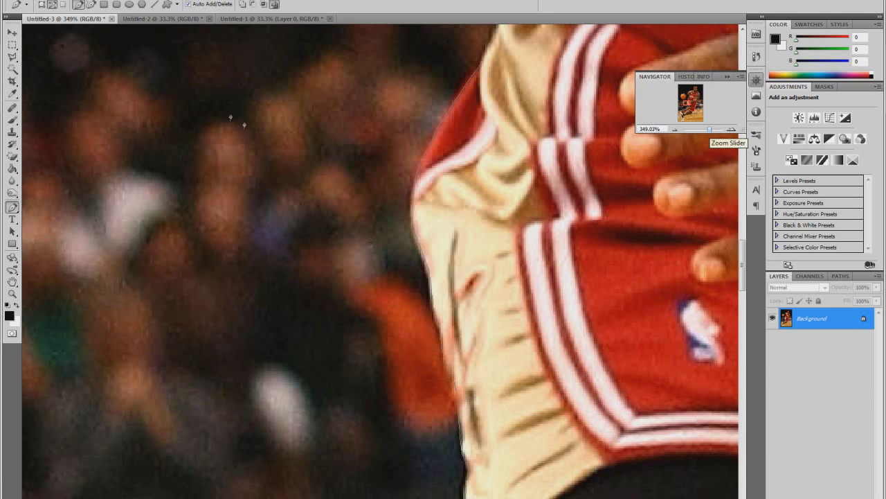
pyautogui.scroll(-6, 246, 134)
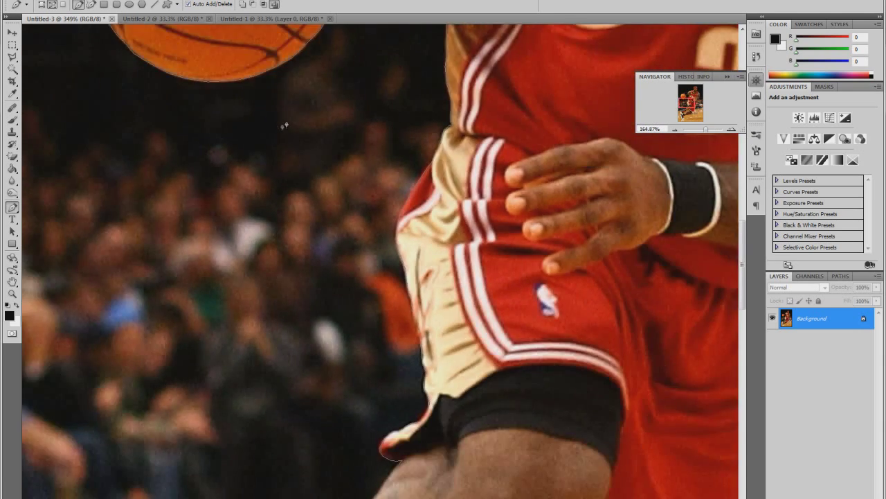
pyautogui.scroll(-3, 315, 117)
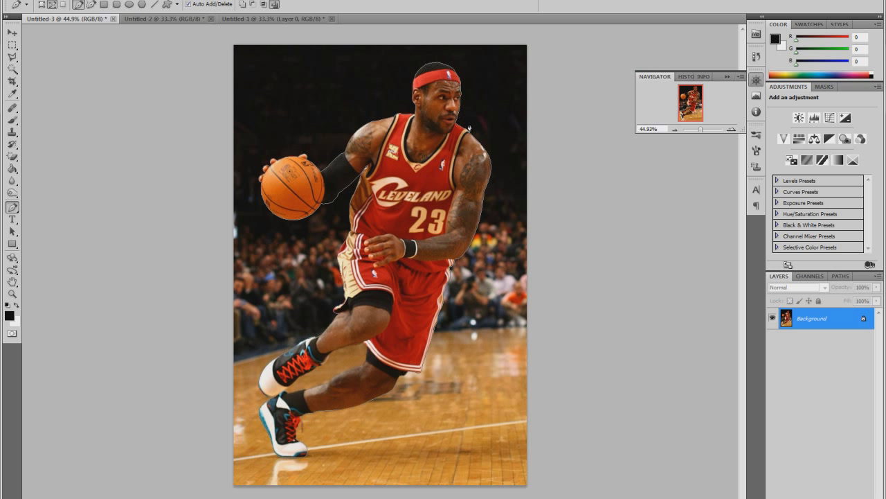
pyautogui.rightClick(443, 90)
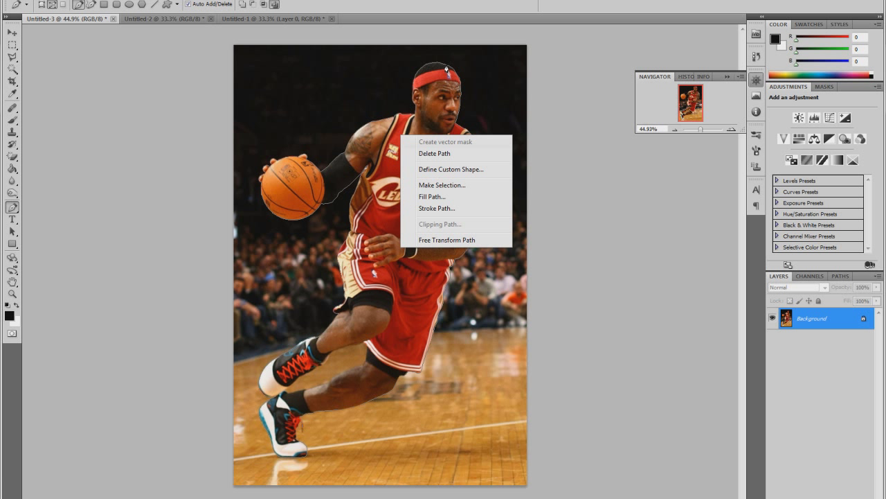
pyautogui.press('Down')
pyautogui.press('Down')
pyautogui.press('Down')
pyautogui.press('Return')
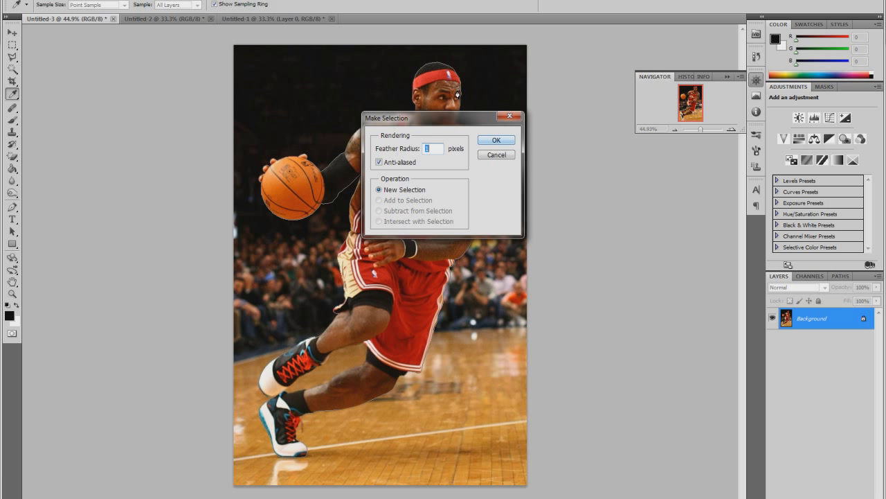
pyautogui.press('Return')
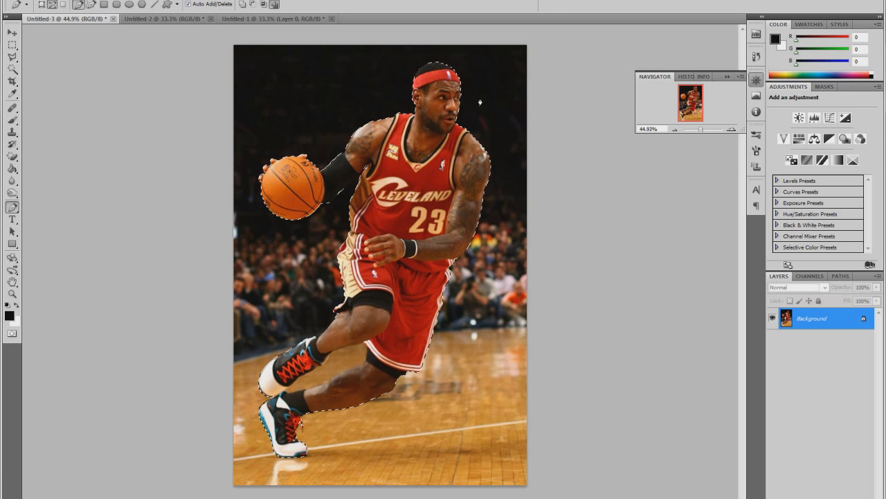
pyautogui.press('m')
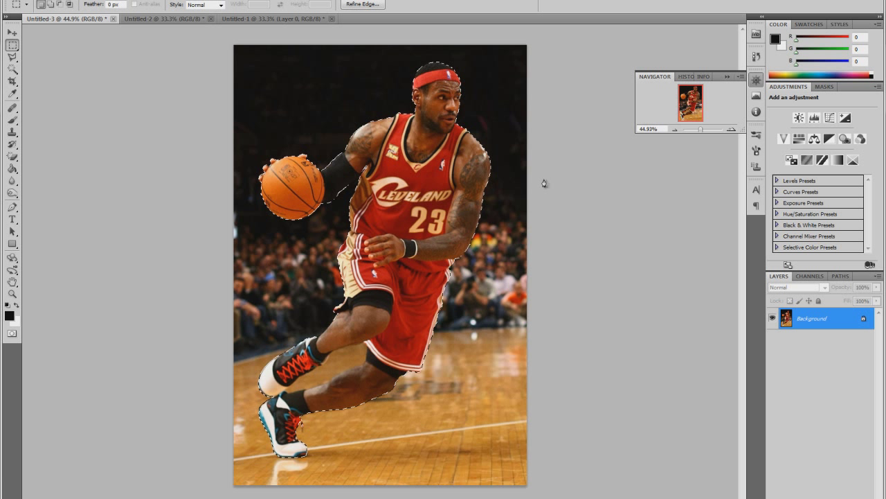
pyautogui.rightClick(415, 147)
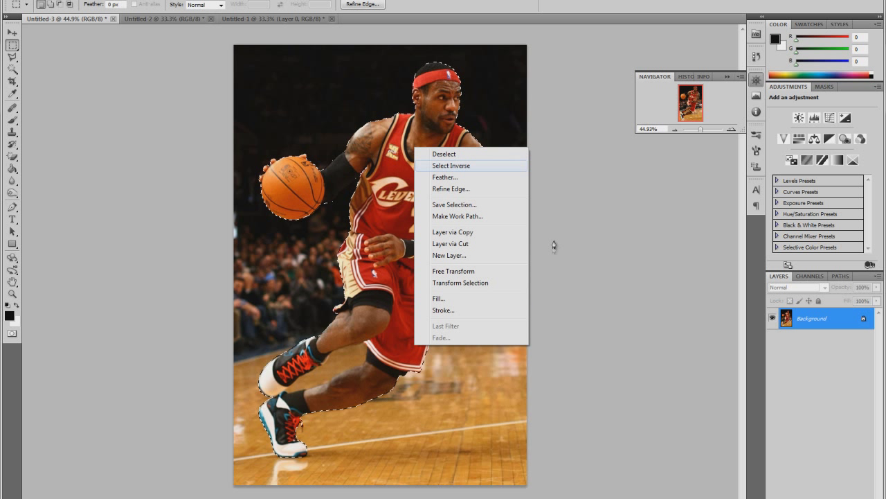
pyautogui.press('Return')
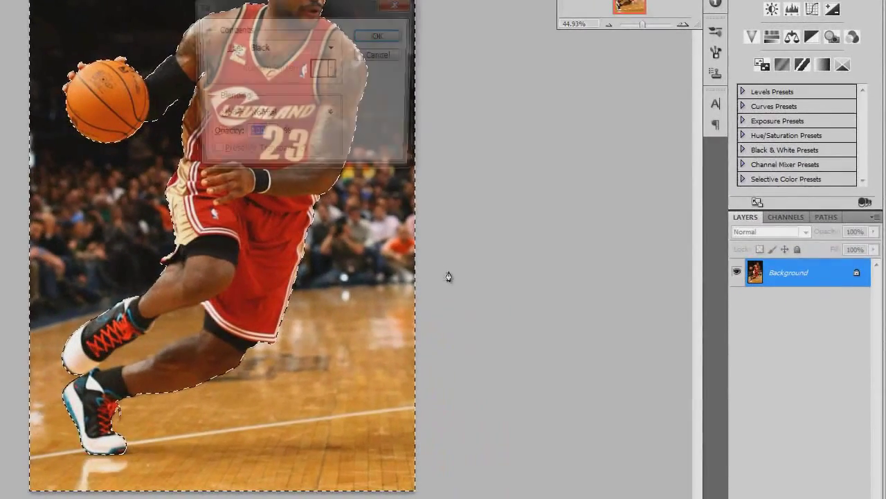
pyautogui.hotkey('shift', 'F5')
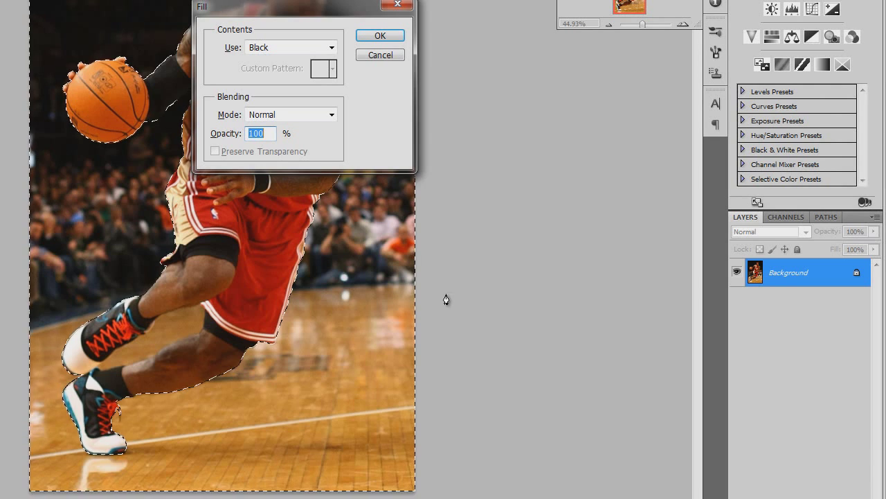
pyautogui.press('Escape')
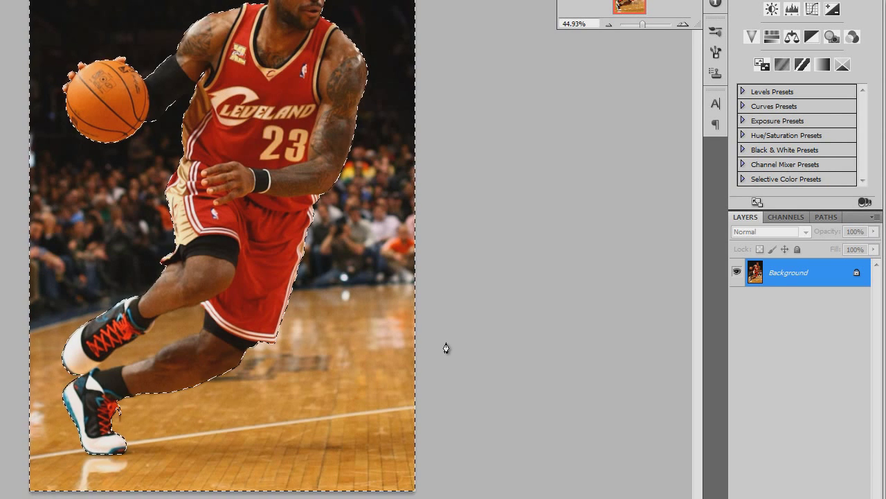
pyautogui.rightClick(431, 376)
pyautogui.press('Escape')
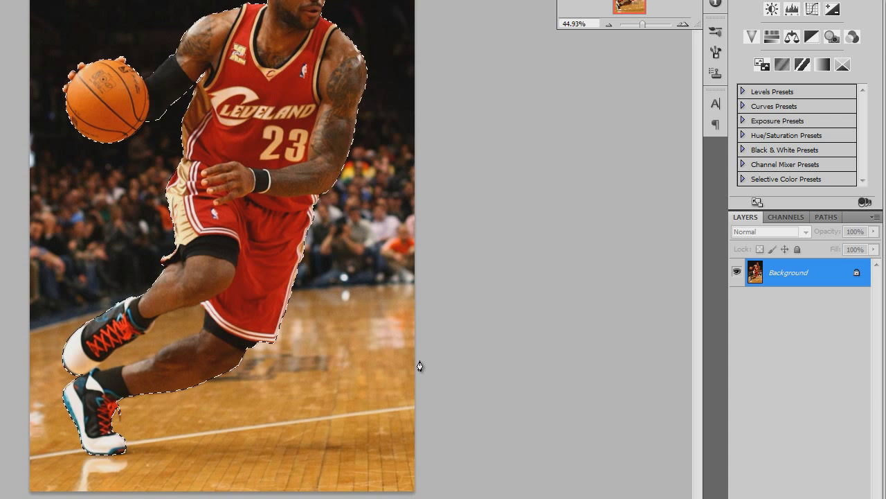
# Step: Convert the locked Background layer into a regular layer, keeping the default layer settings
pyautogui.rightClick(817, 272)
pyautogui.click(803, 281)
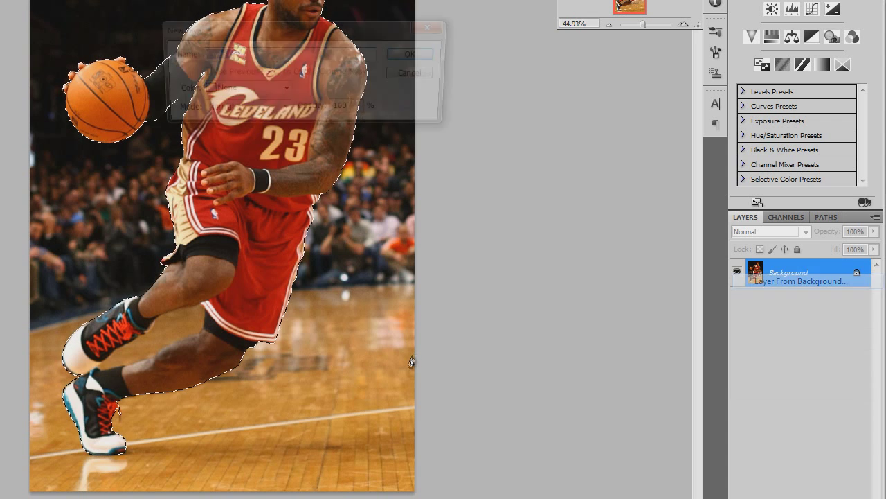
pyautogui.press('Return')
# Step: Invert the player selection, delete the surrounding background and deselect
pyautogui.rightClick(497, 444)
pyautogui.press('Return')
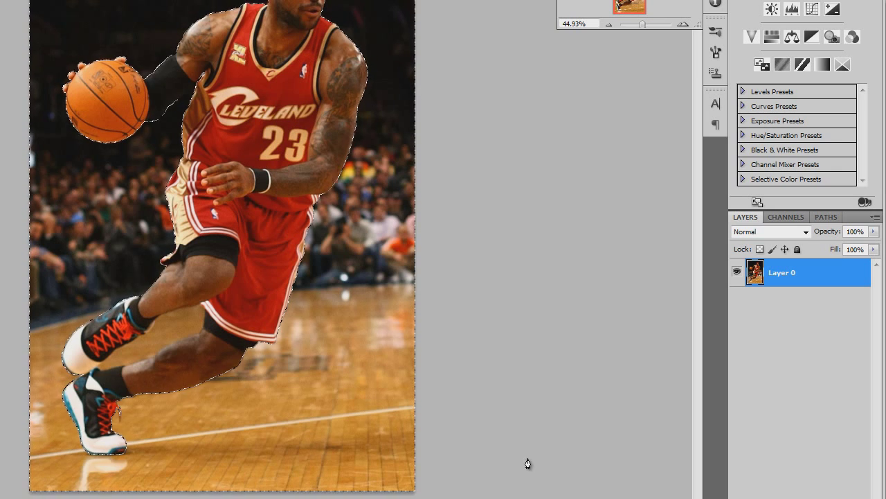
pyautogui.press('Delete')
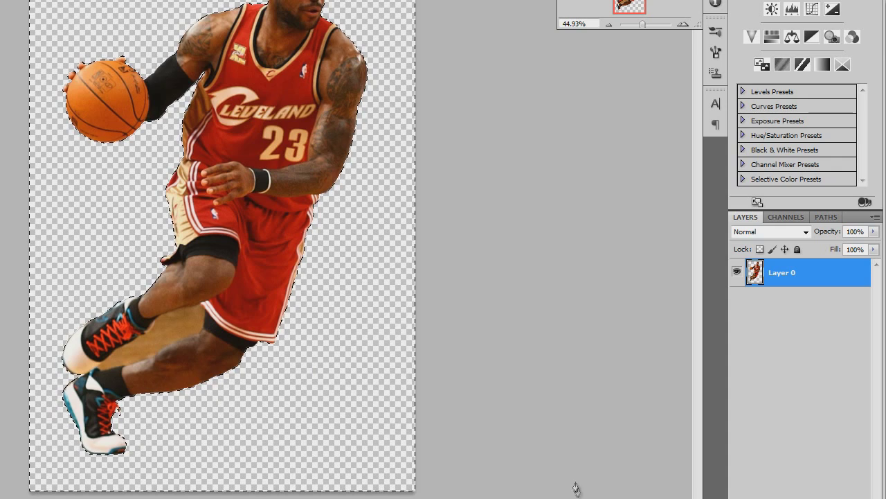
pyautogui.hotkey('ctrl', 'd')
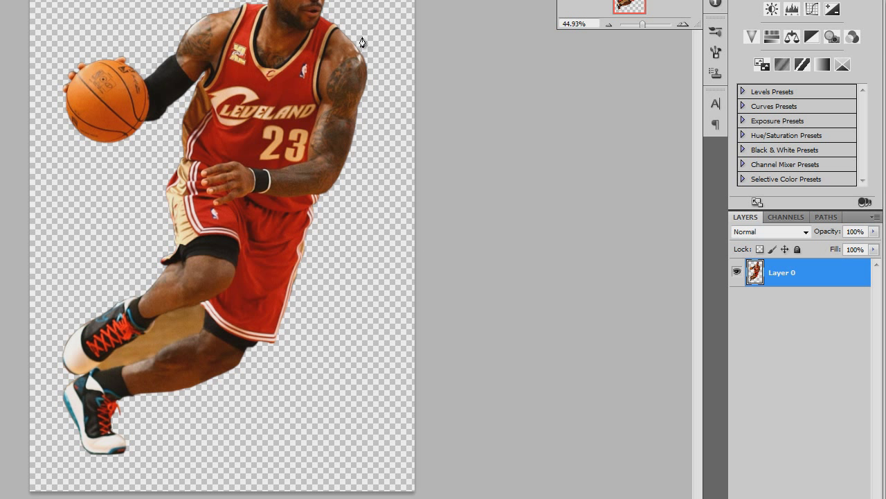
# Step: Trace a Pen path along the underside of the raised shoe, bordering the leftover floor between the legs
pyautogui.scroll(5, 416, 99)
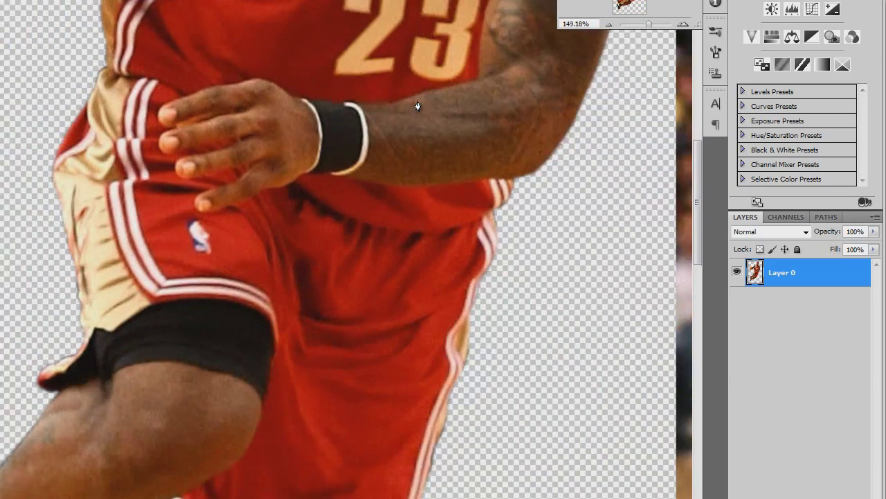
pyautogui.scroll(-10, 455, 157)
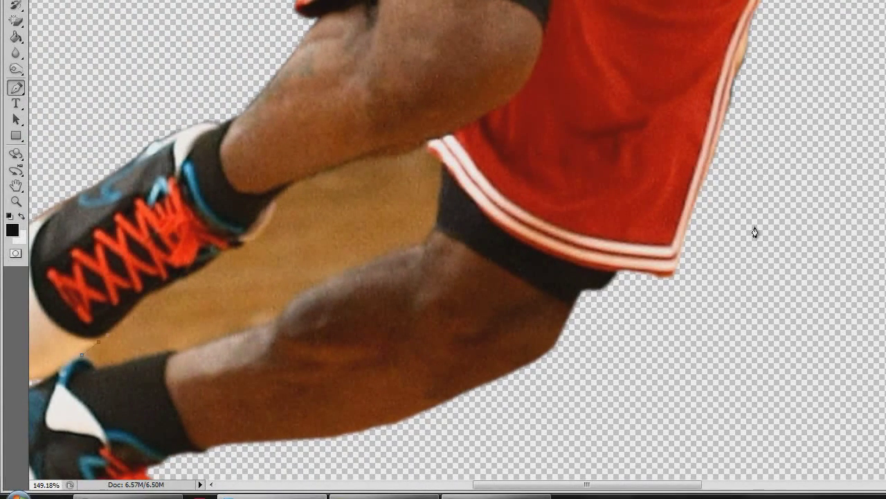
pyautogui.click(116, 326)
pyautogui.click(134, 310)
pyautogui.click(144, 298)
pyautogui.click(151, 295)
pyautogui.click(165, 286)
pyautogui.click(184, 276)
pyautogui.click(198, 271)
pyautogui.click(212, 263)
pyautogui.click(221, 253)
pyautogui.click(230, 250)
pyautogui.click(237, 247)
# Step: Continue the inner Pen path around the raised ankle and along the underside of the calf to the shorts hem
pyautogui.click(247, 244)
pyautogui.click(258, 235)
pyautogui.click(269, 224)
pyautogui.click(275, 211)
pyautogui.click(275, 205)
pyautogui.click(276, 201)
pyautogui.click(285, 189)
pyautogui.click(311, 177)
pyautogui.click(342, 165)
pyautogui.click(368, 159)
pyautogui.click(387, 159)
pyautogui.click(400, 155)
pyautogui.click(419, 149)
pyautogui.click(422, 147)
# Step: Bring the inner Pen path down the shorts hem and the edge of the black undershorts
pyautogui.click(434, 157)
pyautogui.click(438, 165)
pyautogui.click(440, 169)
pyautogui.click(440, 182)
pyautogui.click(437, 199)
pyautogui.click(437, 211)
pyautogui.click(437, 222)
pyautogui.click(434, 230)
pyautogui.click(430, 233)
pyautogui.click(427, 237)
# Step: Trace the inner Pen path along the upper edge of the rear leg past the knee
pyautogui.click(416, 246)
pyautogui.click(398, 248)
pyautogui.click(375, 256)
pyautogui.click(361, 262)
pyautogui.click(343, 270)
pyautogui.click(329, 277)
pyautogui.click(318, 281)
pyautogui.click(302, 291)
pyautogui.click(294, 298)
pyautogui.click(285, 305)
pyautogui.click(281, 313)
pyautogui.click(269, 320)
# Step: Trace along the rear shin and black sock and close the inner Pen path at its starting anchor
pyautogui.click(178, 352)
pyautogui.click(169, 351)
pyautogui.click(159, 351)
pyautogui.click(147, 356)
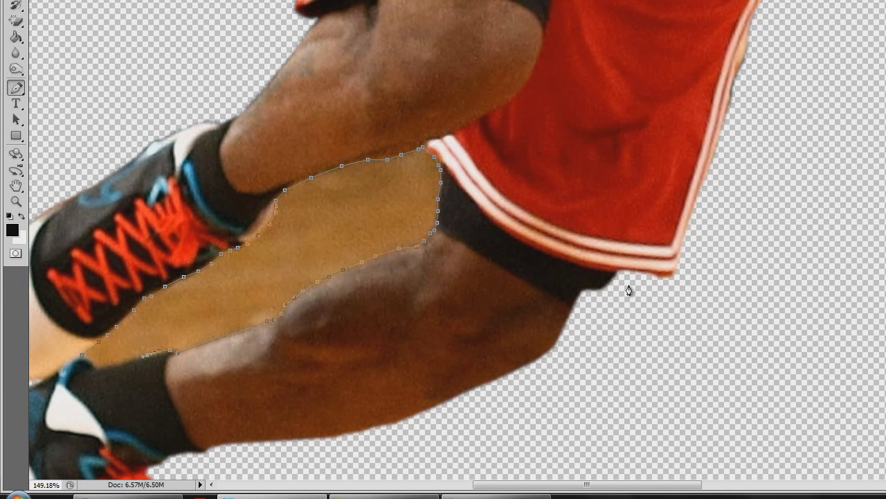
pyautogui.click(113, 365)
pyautogui.click(100, 367)
pyautogui.moveTo(95, 367); pyautogui.dragTo(91, 364)
pyautogui.click(82, 355)
# Step: Make a selection from the inner path with a 1-pixel feather, delete the floor between the legs and deselect
pyautogui.rightClick(251, 286)
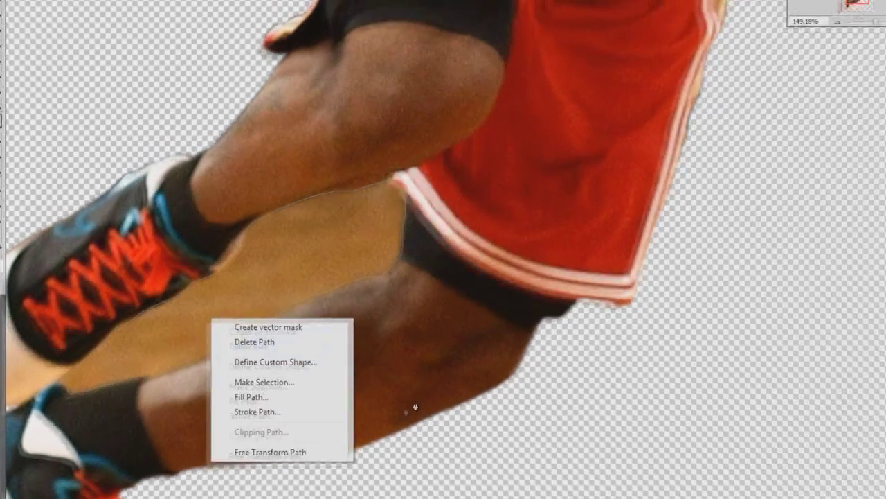
pyautogui.click(301, 349)
pyautogui.press('Return')
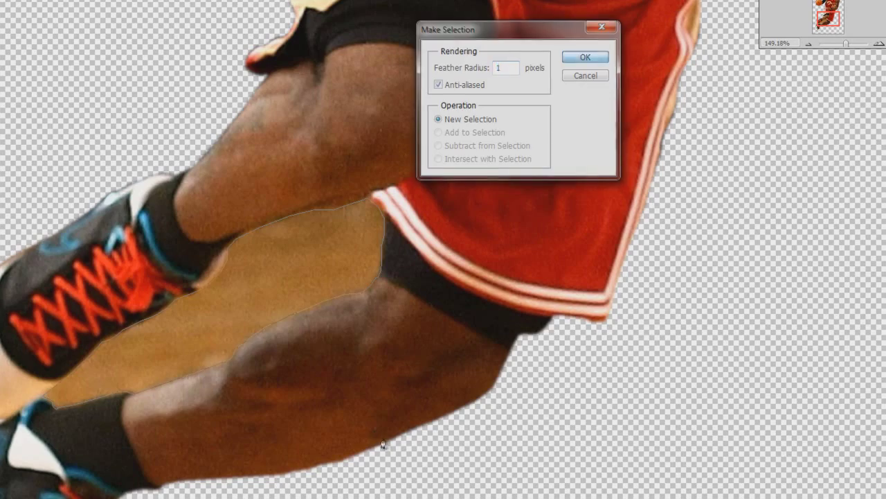
pyautogui.press('Delete')
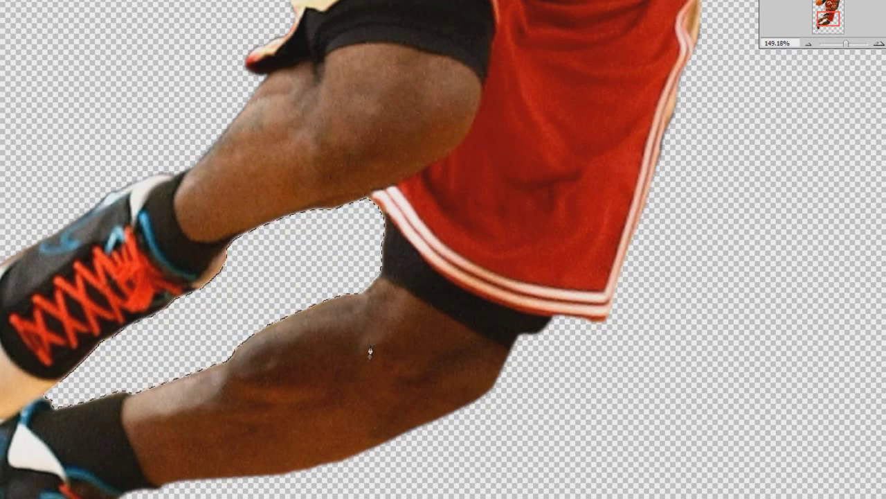
pyautogui.hotkey('ctrl', 'd')
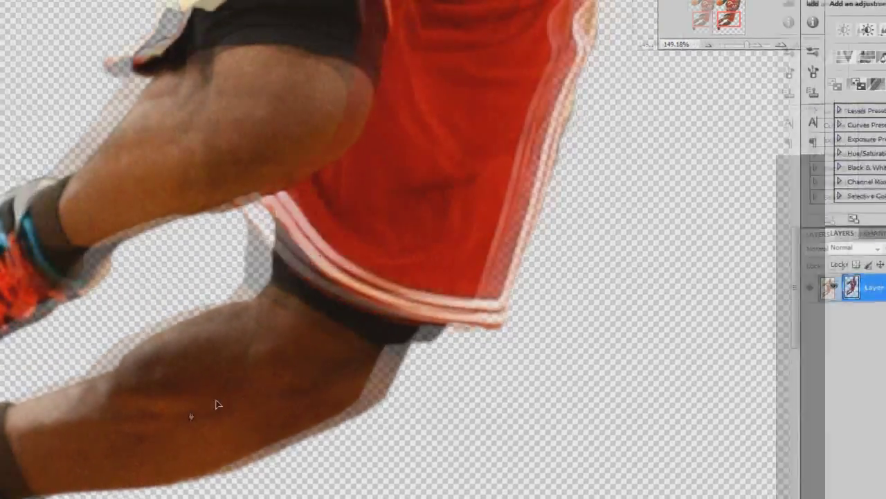
# Step: Move the cut-out player into the court photo in Untitled-2 and raise him slightly above the photo's lower edge
pyautogui.hotkey('ctrl', '0')
pyautogui.scroll(-1, 123, 437)
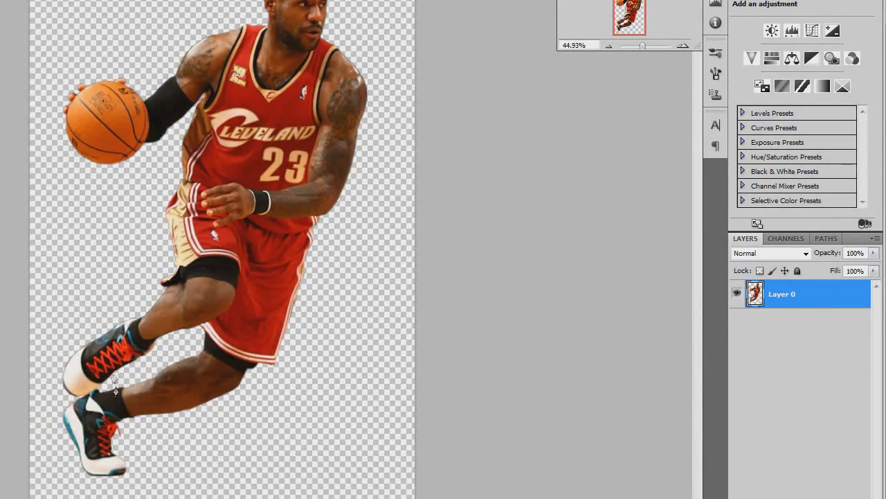
pyautogui.scroll(-1, 115, 360)
pyautogui.scroll(-1, 113, 353)
pyautogui.scroll(2, 113, 353)
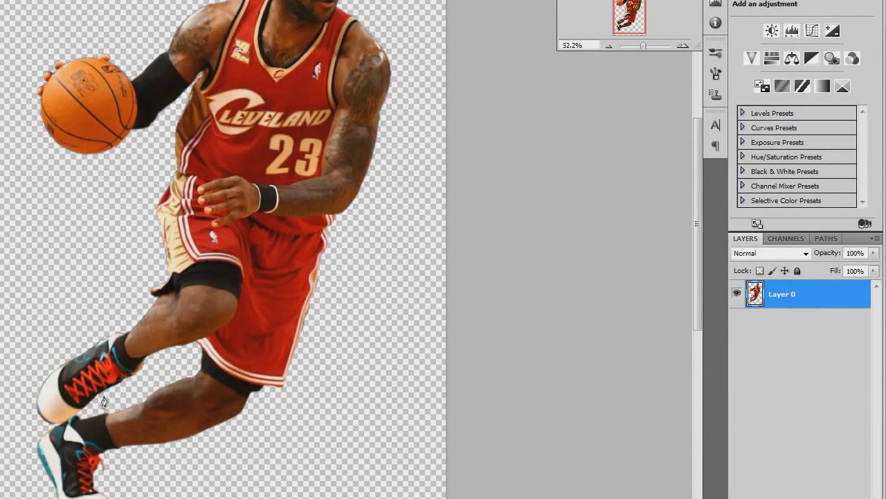
pyautogui.scroll(-1, 101, 412)
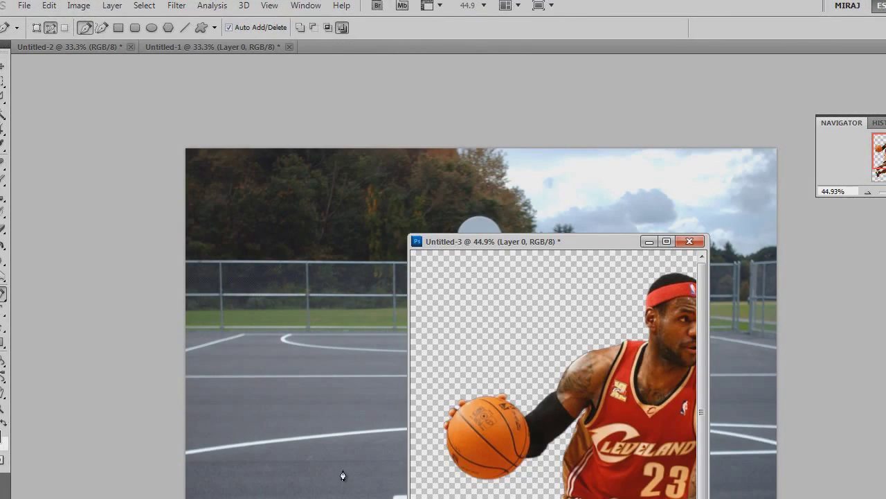
pyautogui.press('v')
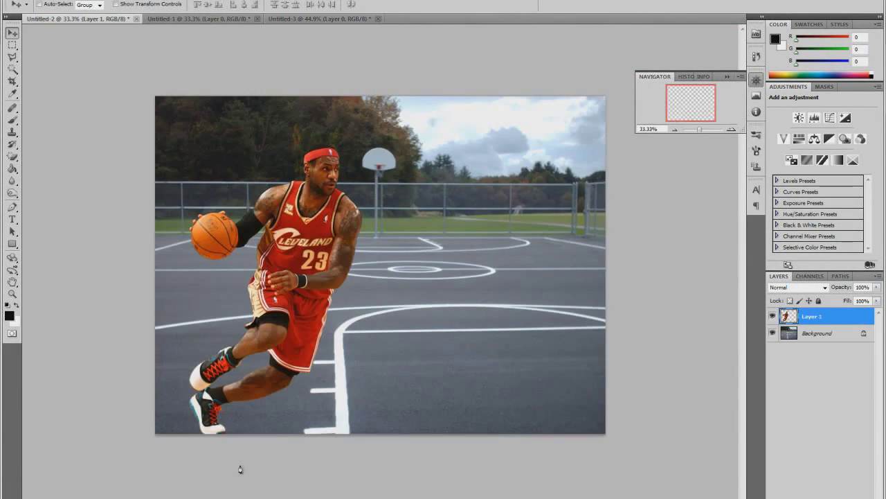
pyautogui.moveTo(244, 425)
pyautogui.mouseDown()
pyautogui.moveTo(246, 400)
pyautogui.moveTo(245, 408)
pyautogui.mouseUp()
pyautogui.moveTo(230, 348); pyautogui.dragTo(228, 346)
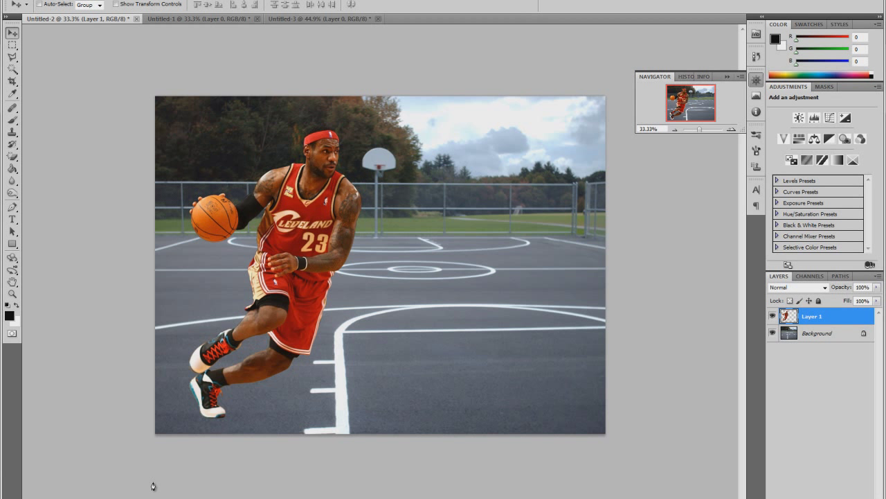
pyautogui.press('l')
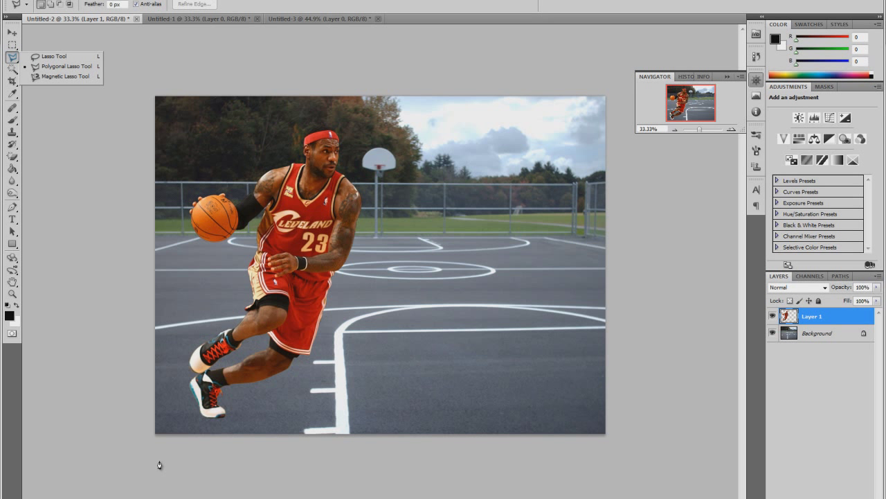
pyautogui.press('Escape')
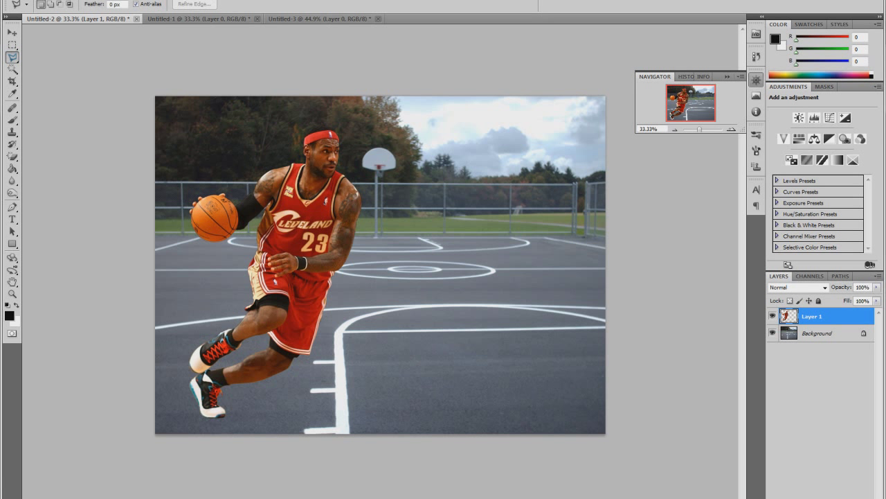